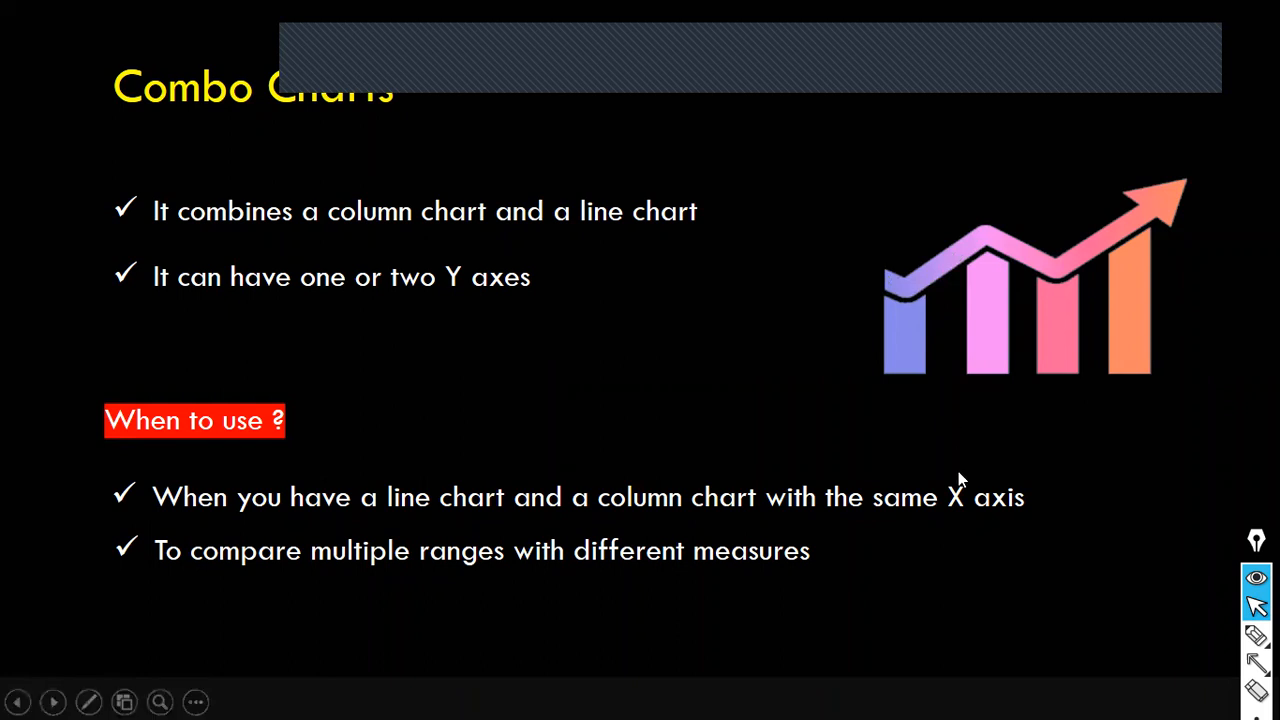
- Switch to Power BI Desktop, add a scatter chart to Page 2, move it toward the canvas centre and enlarge it
{"action": "key", "text": "alt+Tab"}
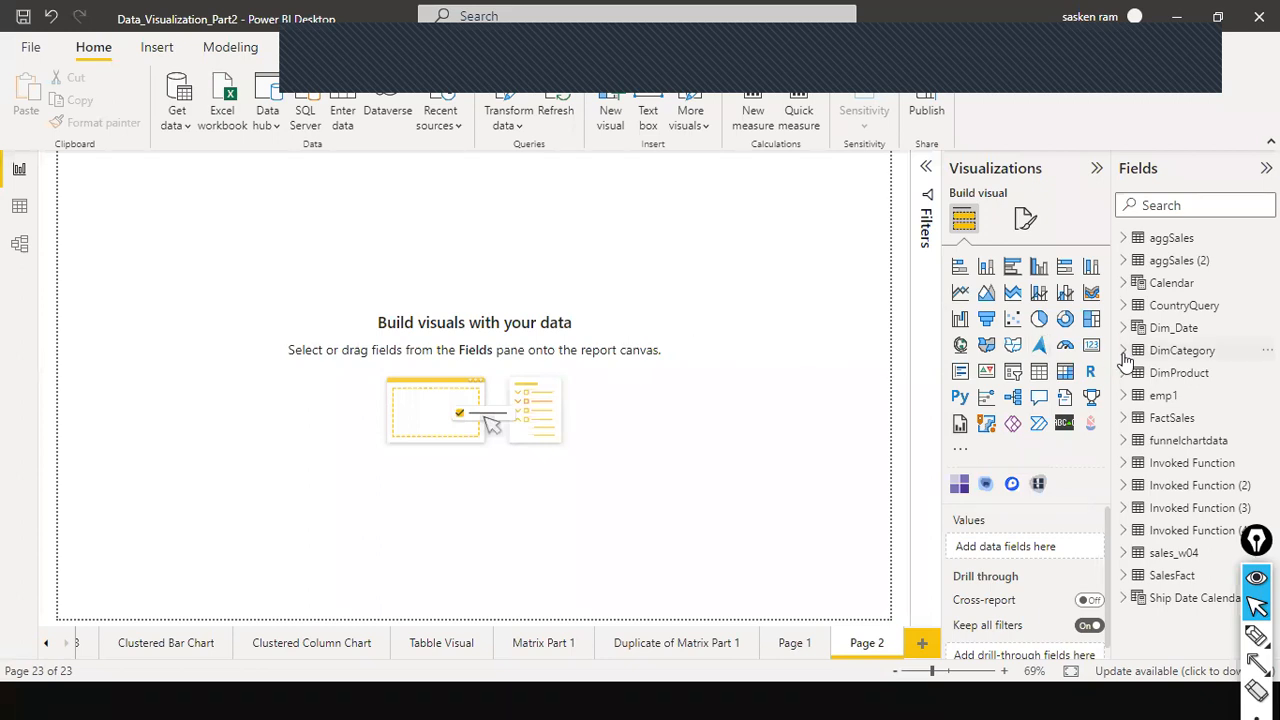
{"action": "left_click", "coordinate": [1013, 319]}
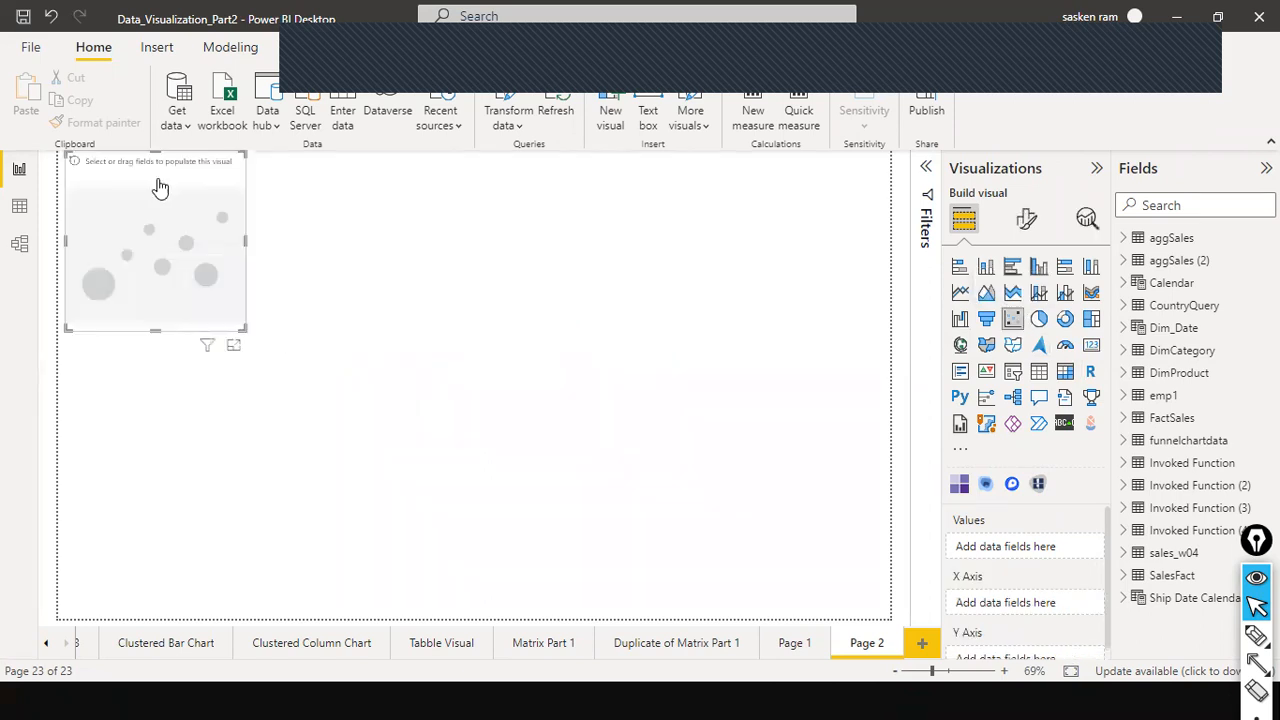
{"action": "left_click_drag", "start_coordinate": [221, 214], "coordinate": [613, 405]}
{"action": "left_click", "coordinate": [366, 383]}
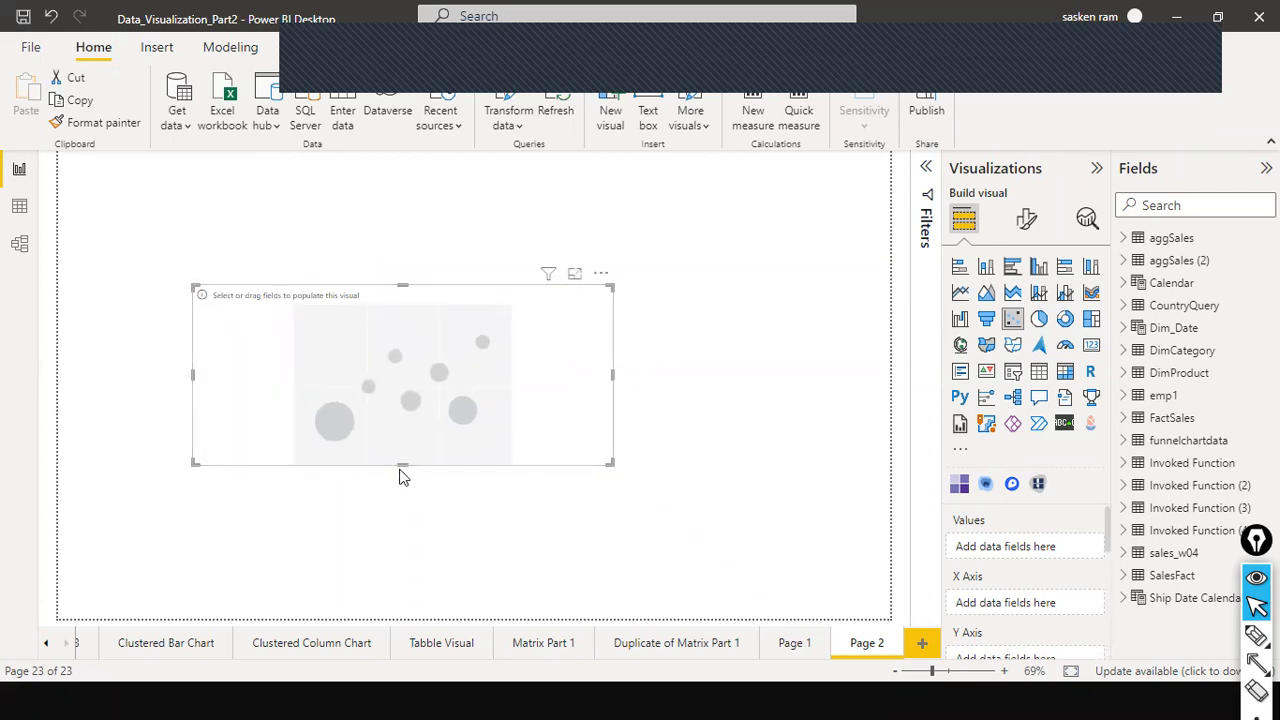
{"action": "left_click_drag", "start_coordinate": [402, 464], "coordinate": [400, 524]}
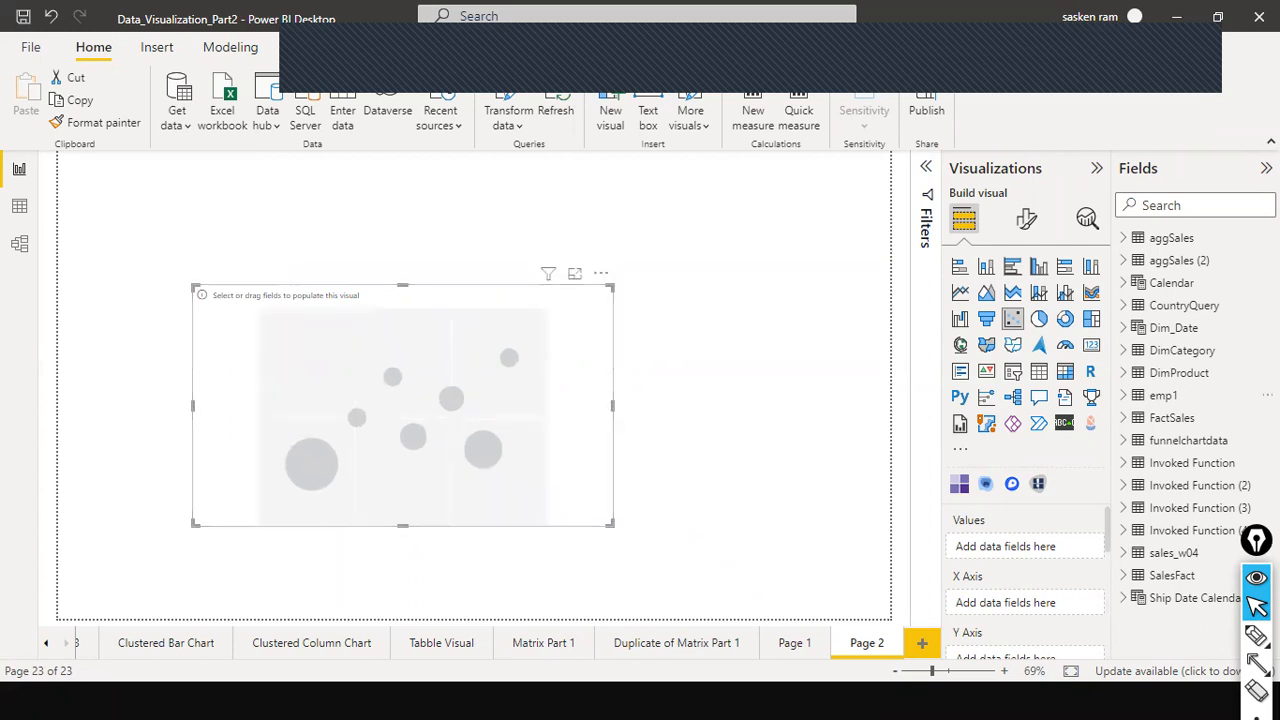
{"action": "left_click", "coordinate": [1124, 576]}
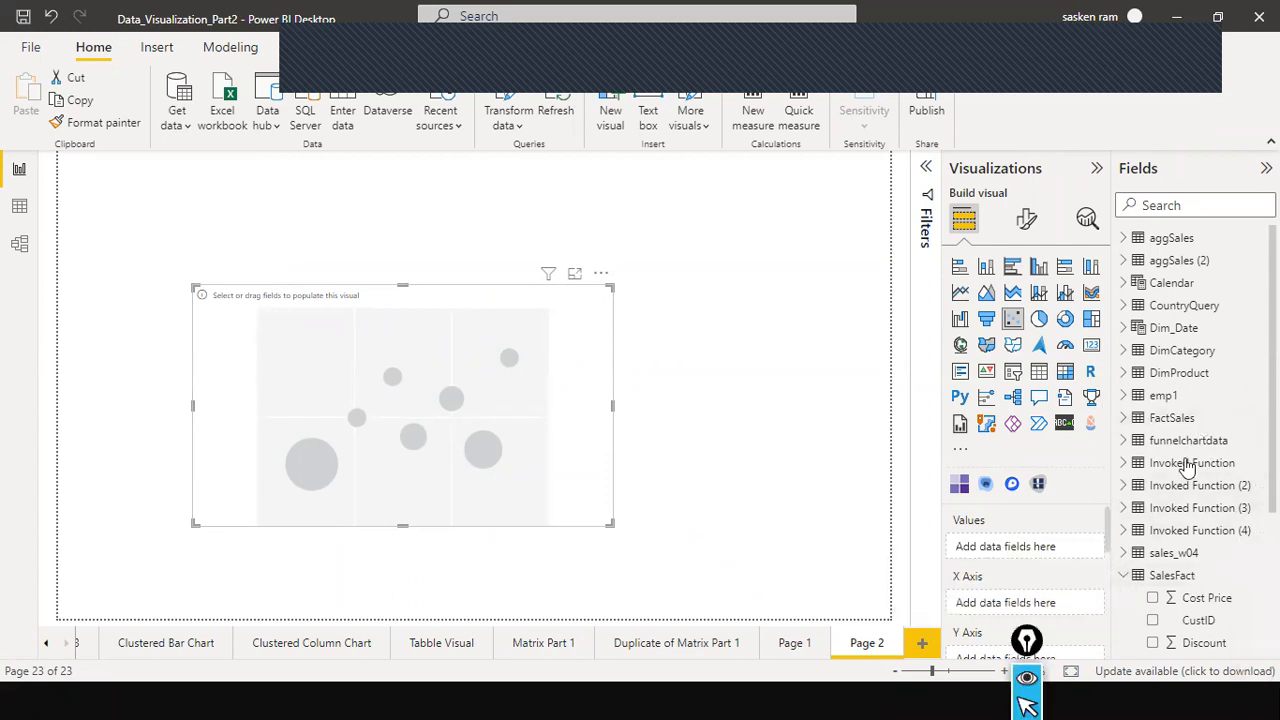
{"action": "scroll", "coordinate": [1231, 460], "scroll_direction": "down", "scroll_amount": 3}
{"action": "scroll", "coordinate": [1234, 487], "scroll_direction": "down", "scroll_amount": 1}
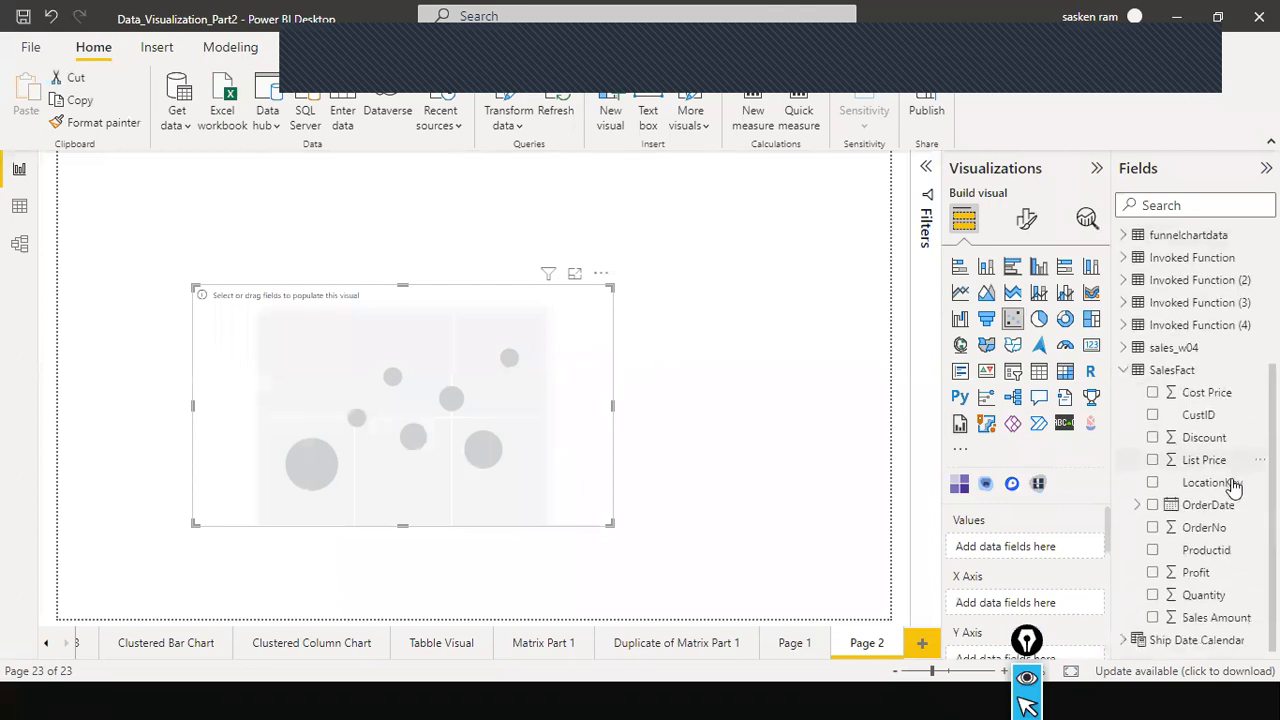
{"action": "scroll", "coordinate": [1140, 450], "scroll_direction": "up", "scroll_amount": 1}
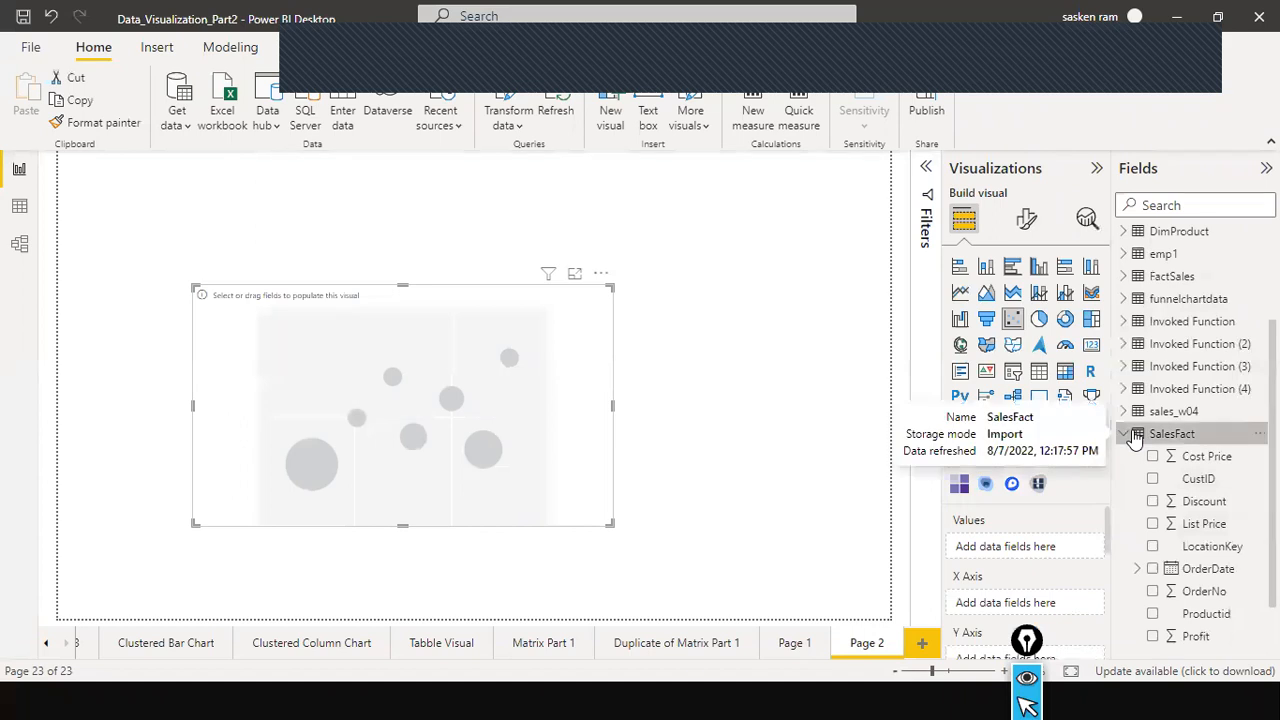
{"action": "left_click", "coordinate": [1135, 440]}
{"action": "left_click", "coordinate": [1125, 434]}
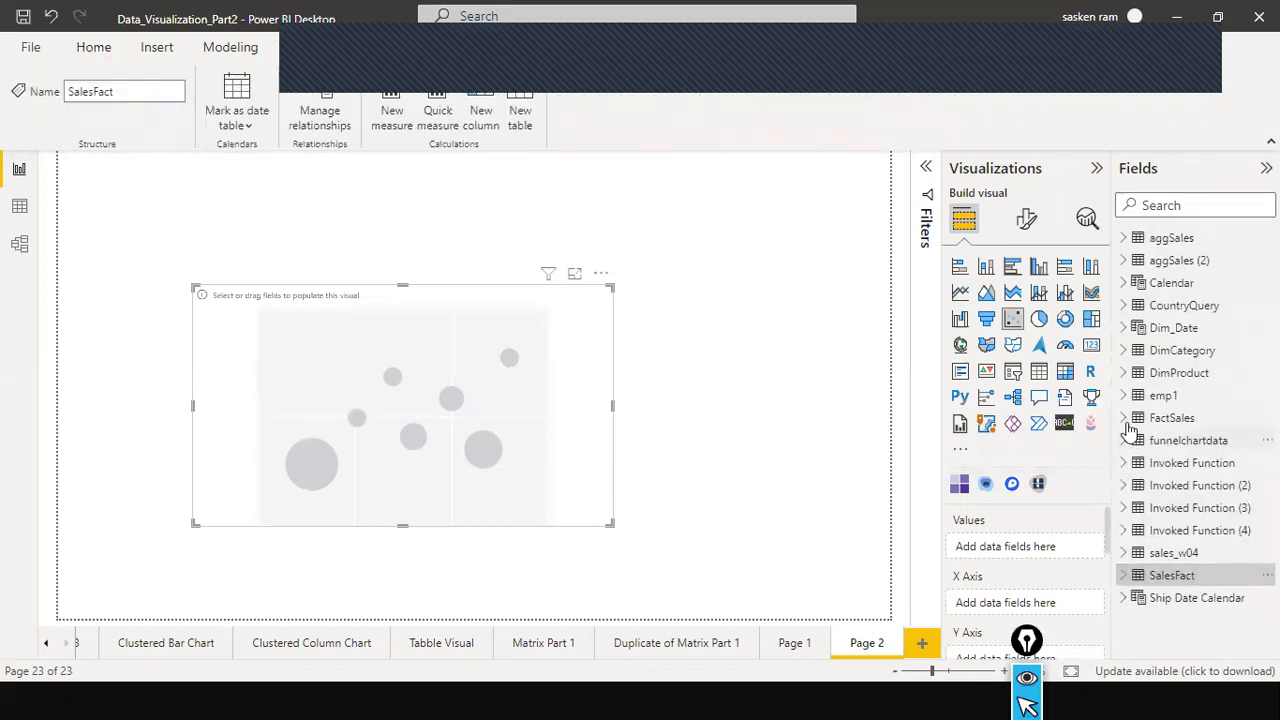
- Add Sales and Profit from the sales_w04 table to the scatter chart as its X and Y axis fields
{"action": "left_click", "coordinate": [1122, 555]}
{"action": "scroll", "coordinate": [1245, 474], "scroll_direction": "down", "scroll_amount": 3}
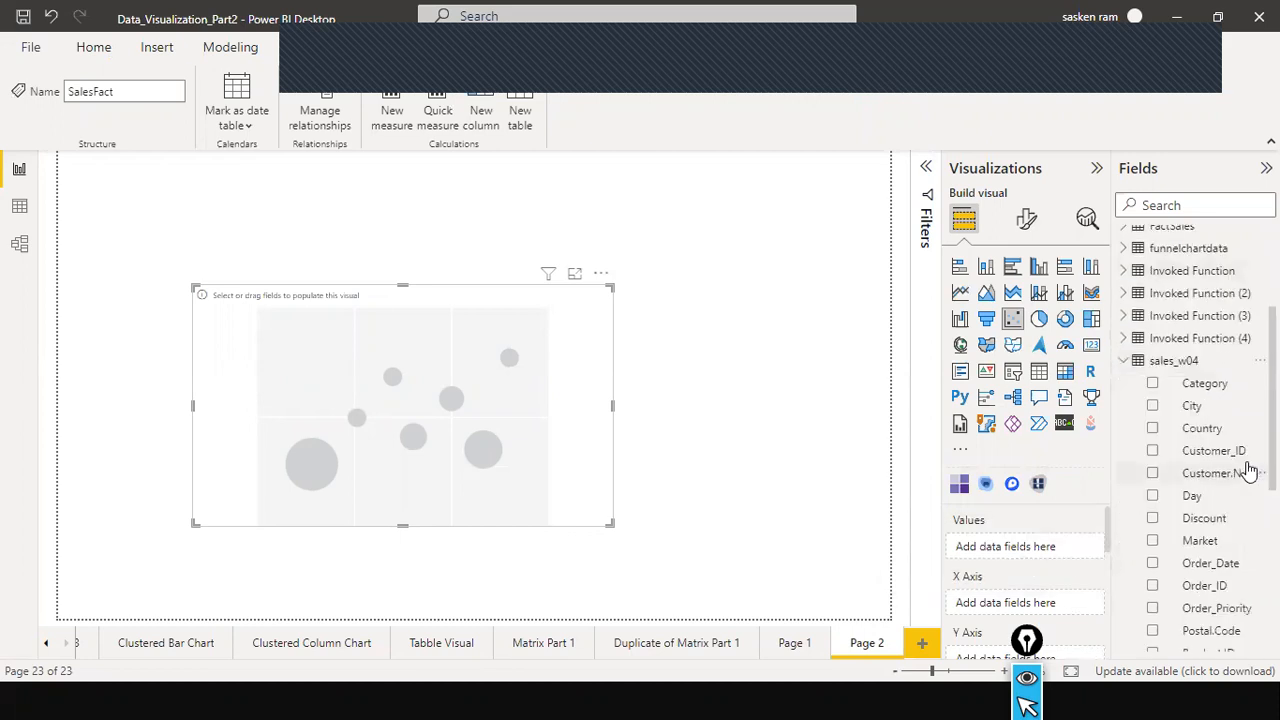
{"action": "scroll", "coordinate": [1248, 472], "scroll_direction": "down", "scroll_amount": 4}
{"action": "scroll", "coordinate": [1248, 470], "scroll_direction": "down", "scroll_amount": 2}
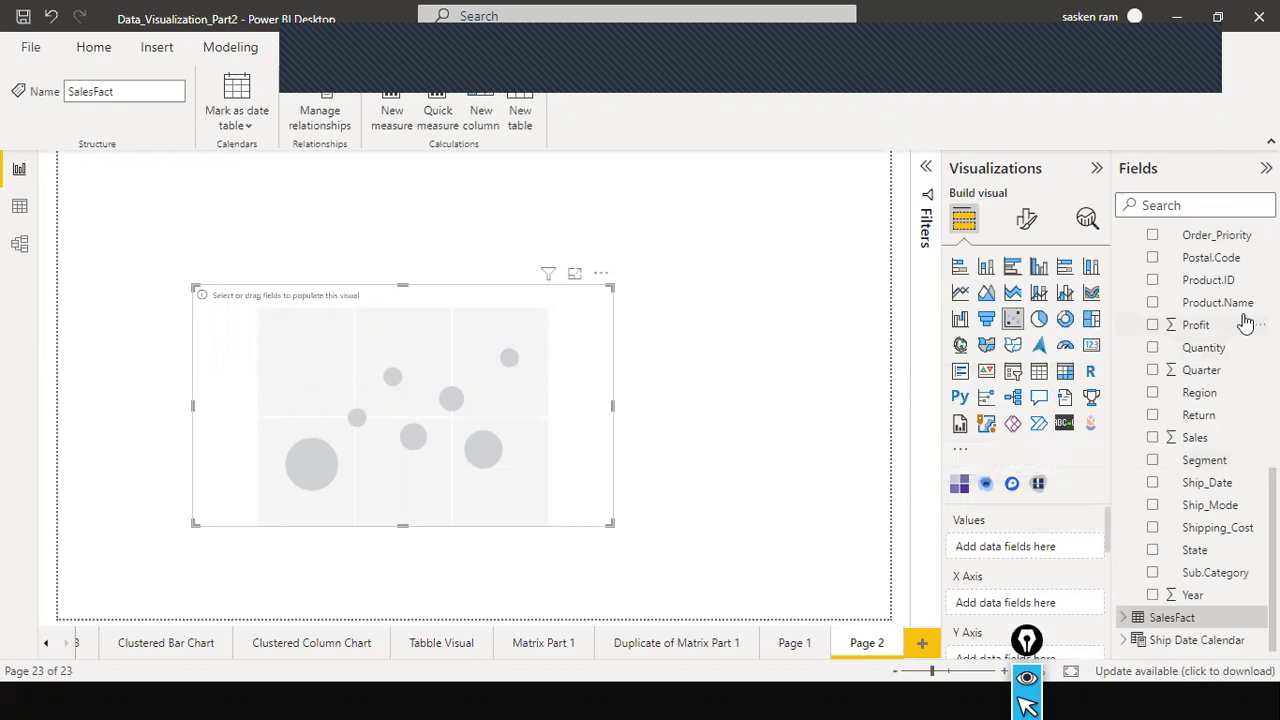
{"action": "left_click_drag", "start_coordinate": [1198, 448], "coordinate": [387, 437]}
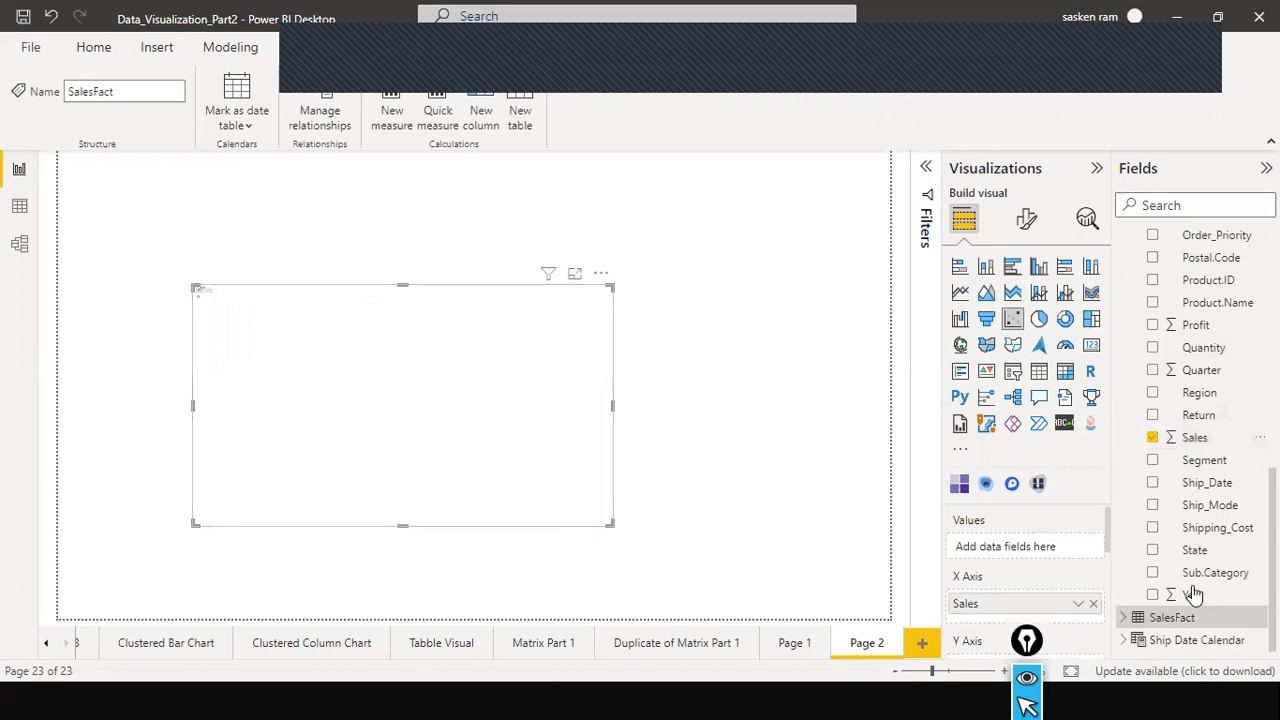
{"action": "left_click_drag", "start_coordinate": [1193, 327], "coordinate": [394, 386]}
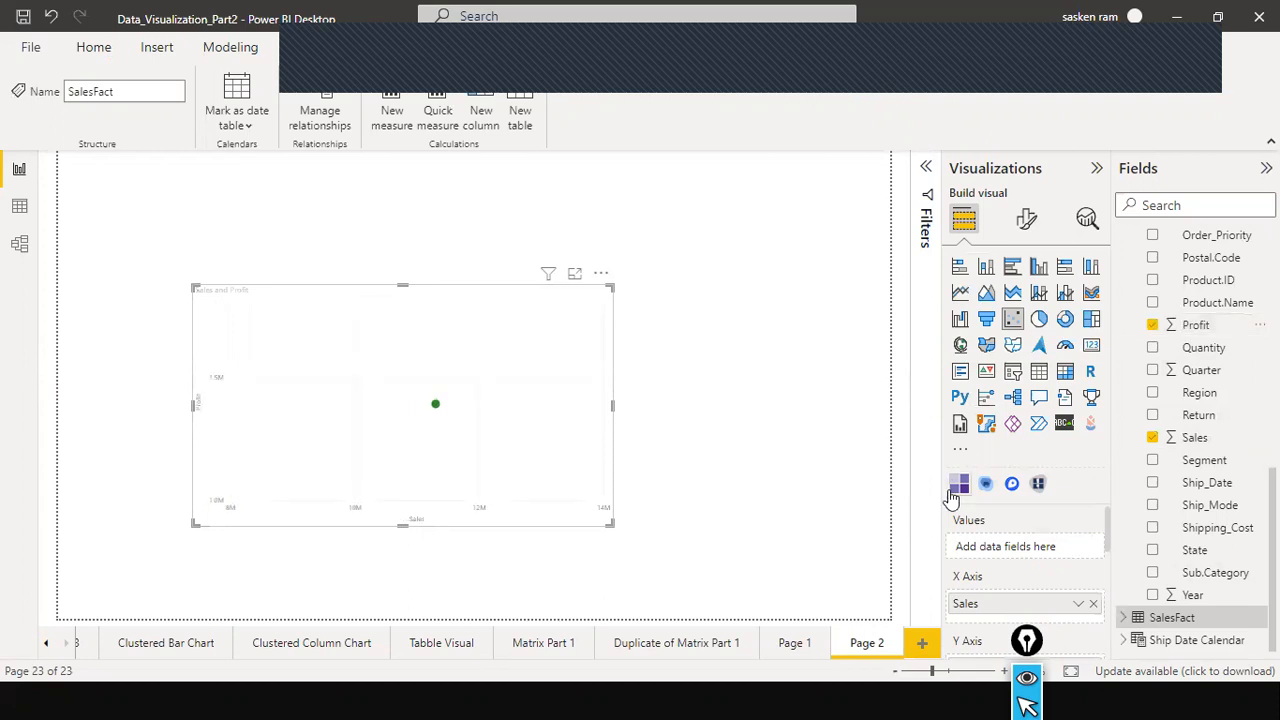
- Assign Category from the sales_w04 table to the scatter chart's Values
{"action": "scroll", "coordinate": [1014, 577], "scroll_direction": "down", "scroll_amount": 2}
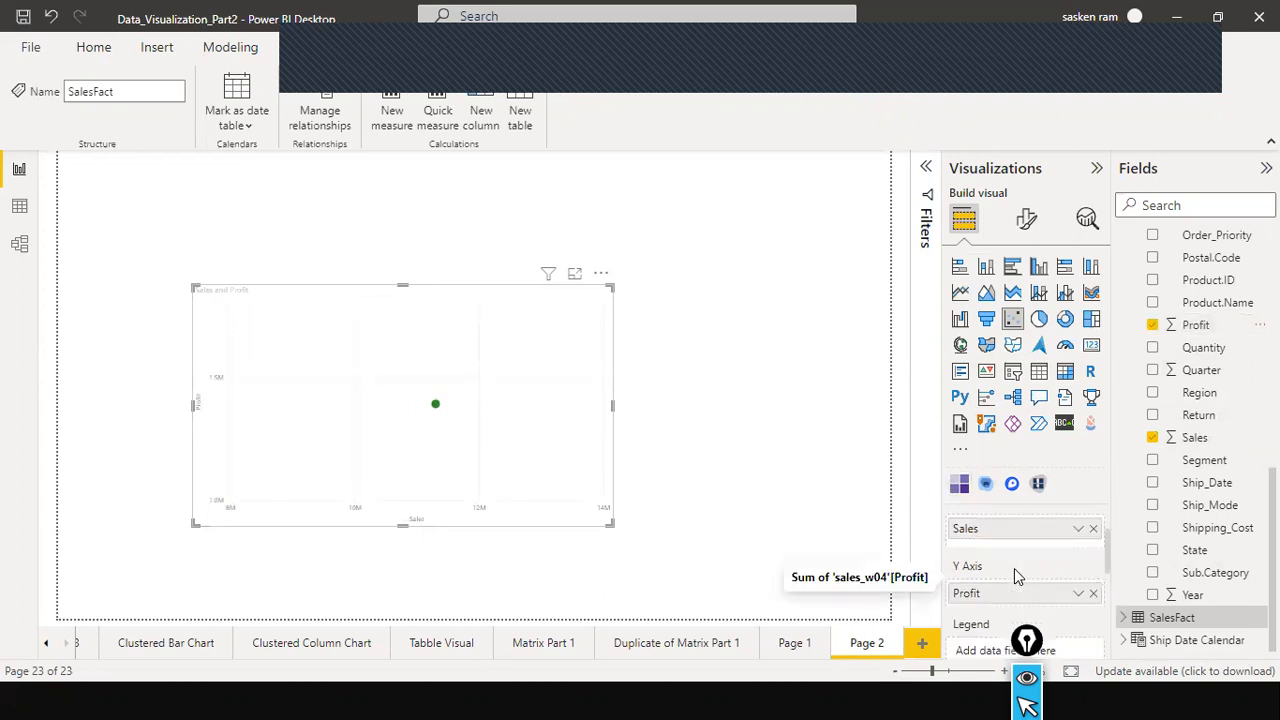
{"action": "scroll", "coordinate": [1014, 574], "scroll_direction": "up", "scroll_amount": 1}
{"action": "scroll", "coordinate": [1014, 568], "scroll_direction": "up", "scroll_amount": 1}
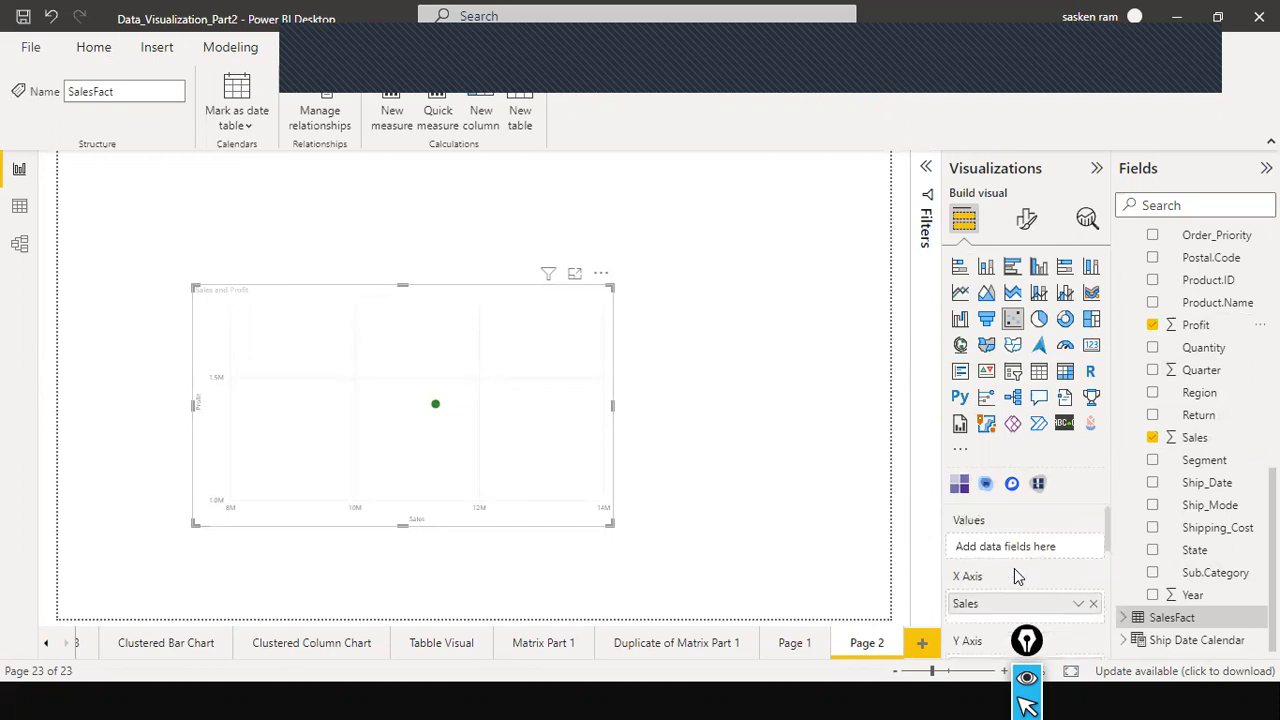
{"action": "scroll", "coordinate": [1248, 460], "scroll_direction": "up", "scroll_amount": 5}
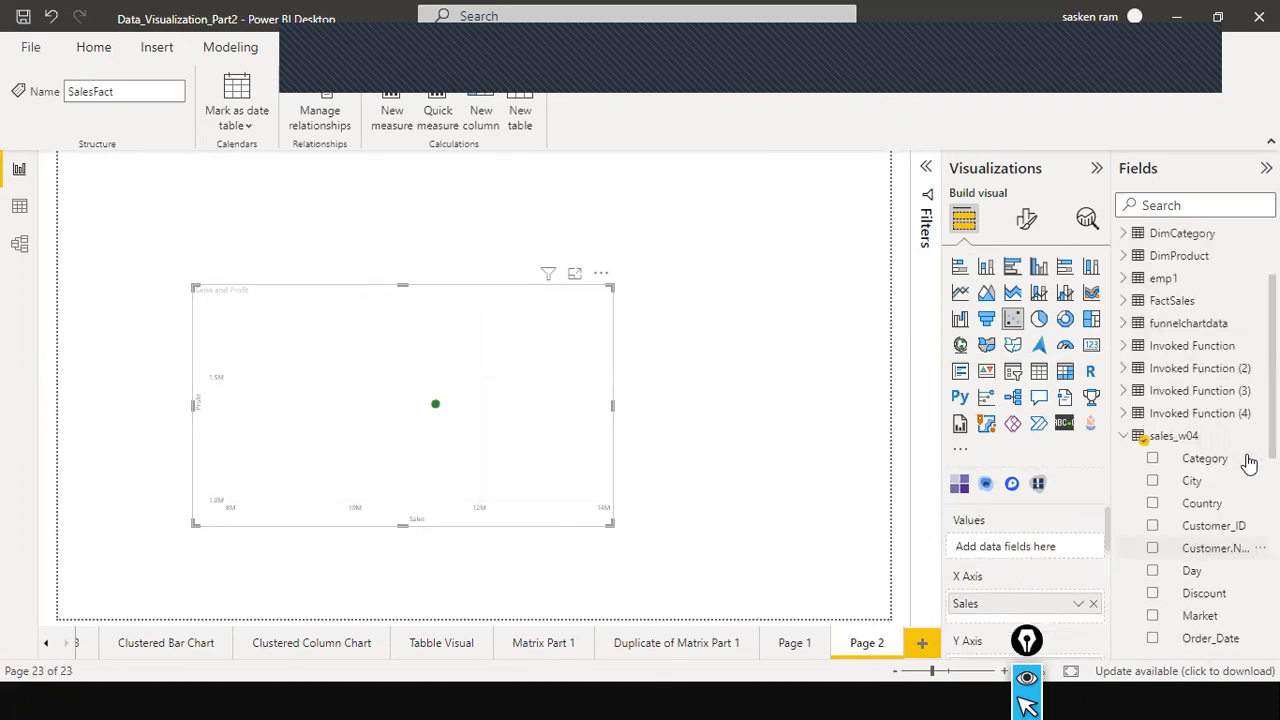
{"action": "left_click_drag", "start_coordinate": [1205, 459], "coordinate": [1044, 555]}
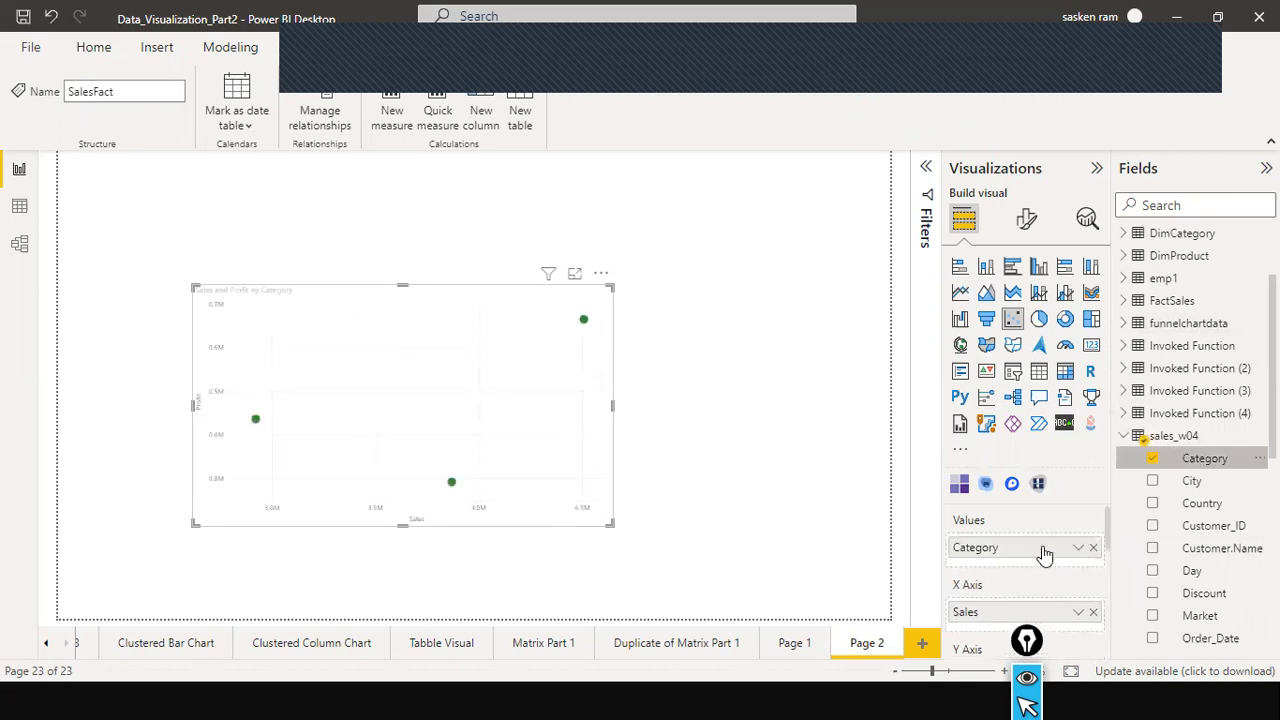
- Widen the scatter chart across most of the canvas and move it slightly higher on the page
{"action": "scroll", "coordinate": [1043, 586], "scroll_direction": "down", "scroll_amount": 5}
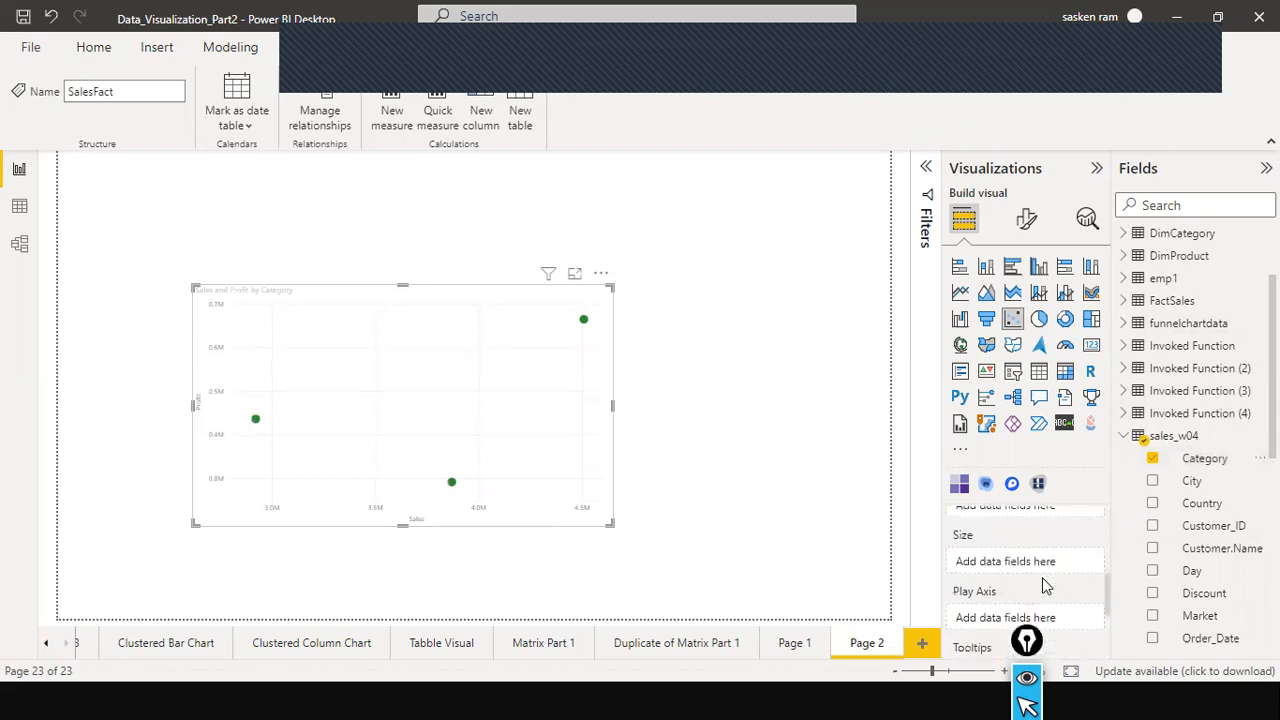
{"action": "left_click_drag", "start_coordinate": [591, 391], "coordinate": [780, 394]}
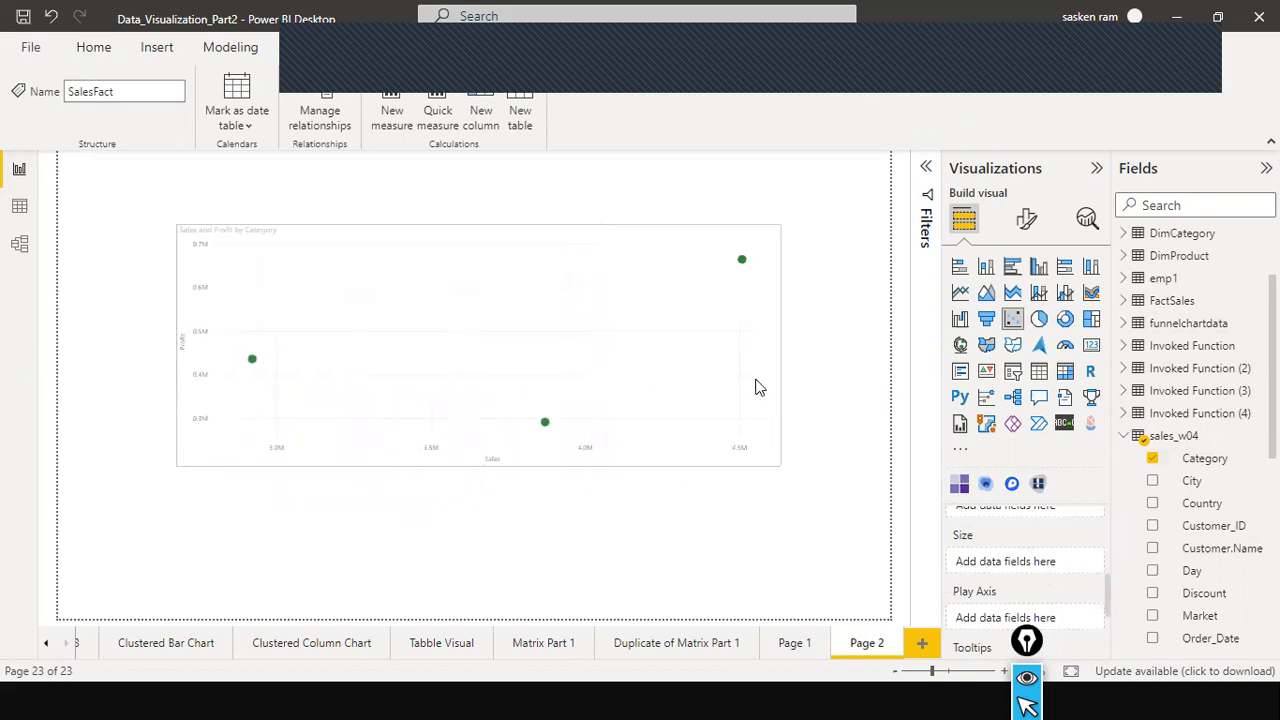
{"action": "left_click_drag", "start_coordinate": [671, 386], "coordinate": [714, 385]}
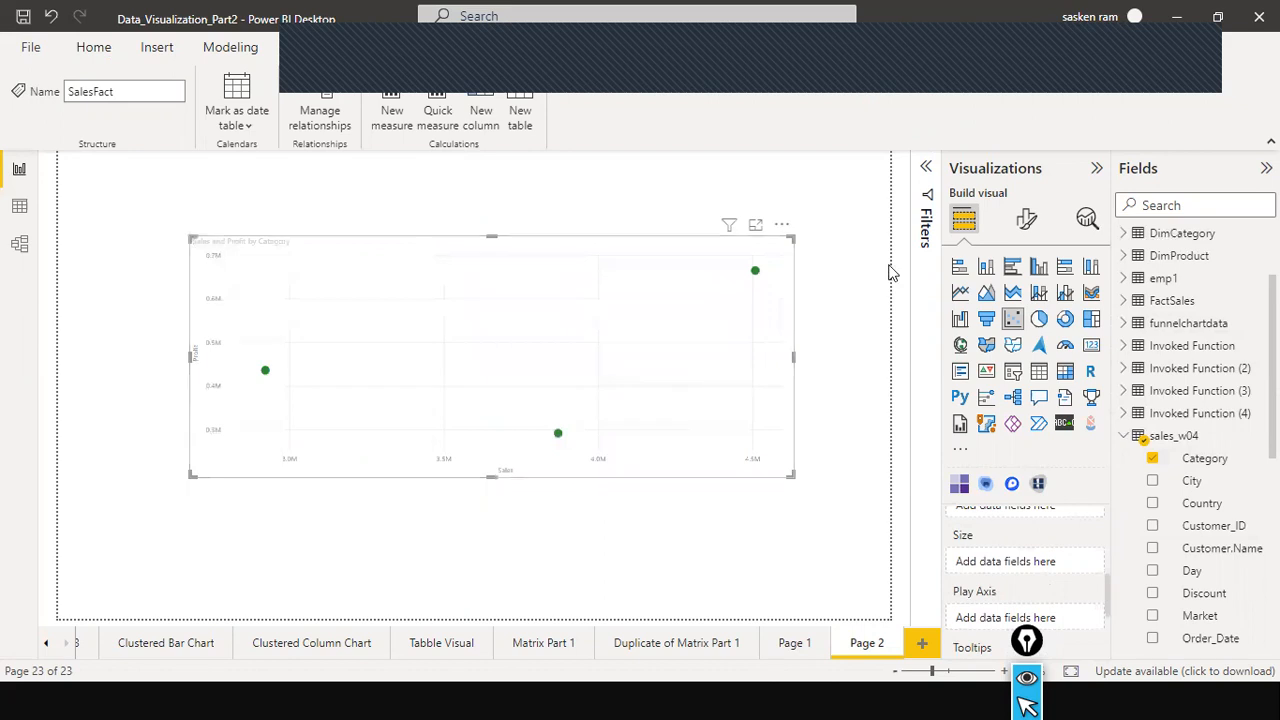
- Search the scatter chart's formatting options for "font"
{"action": "left_click", "coordinate": [1027, 221]}
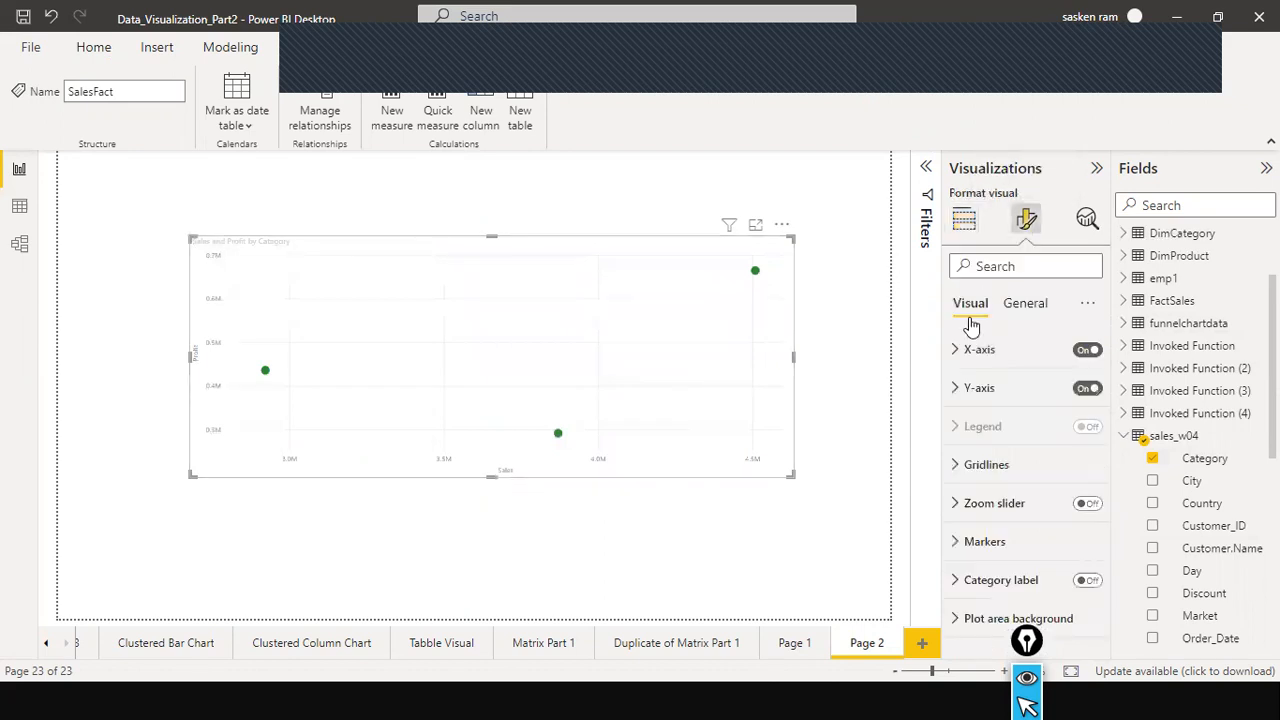
{"action": "left_click", "coordinate": [993, 270]}
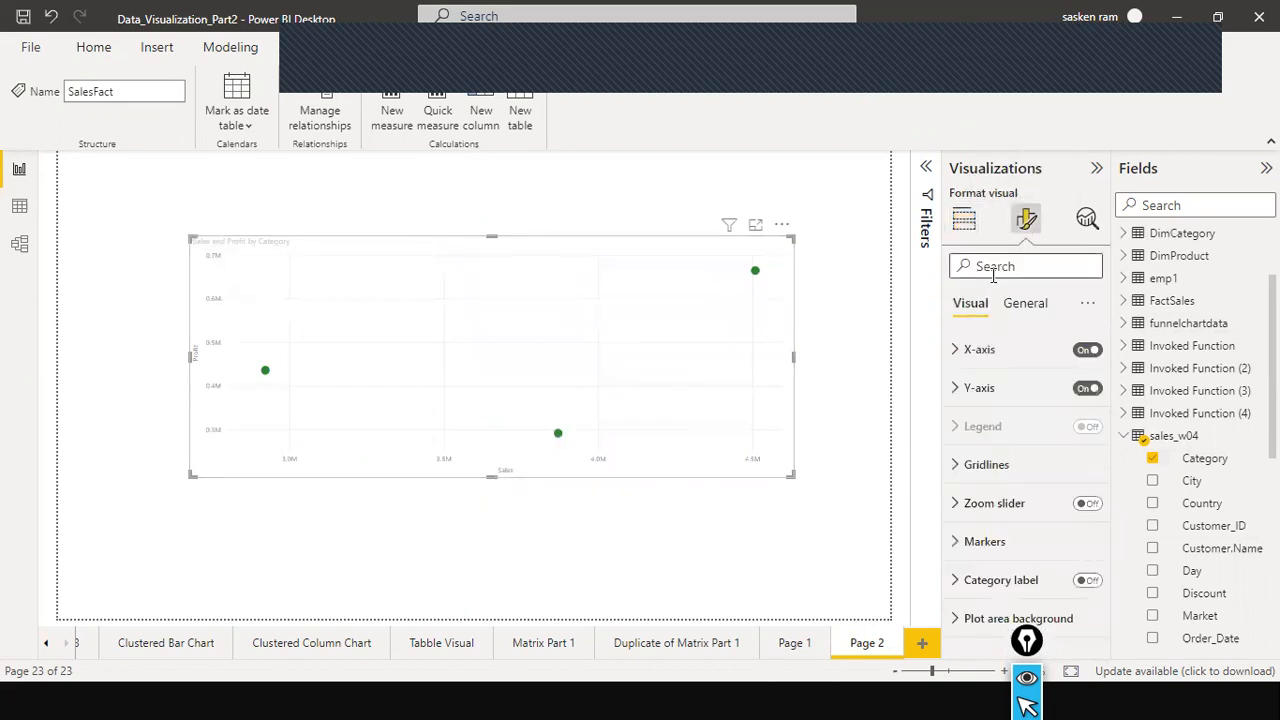
{"action": "type", "text": "fnt"}
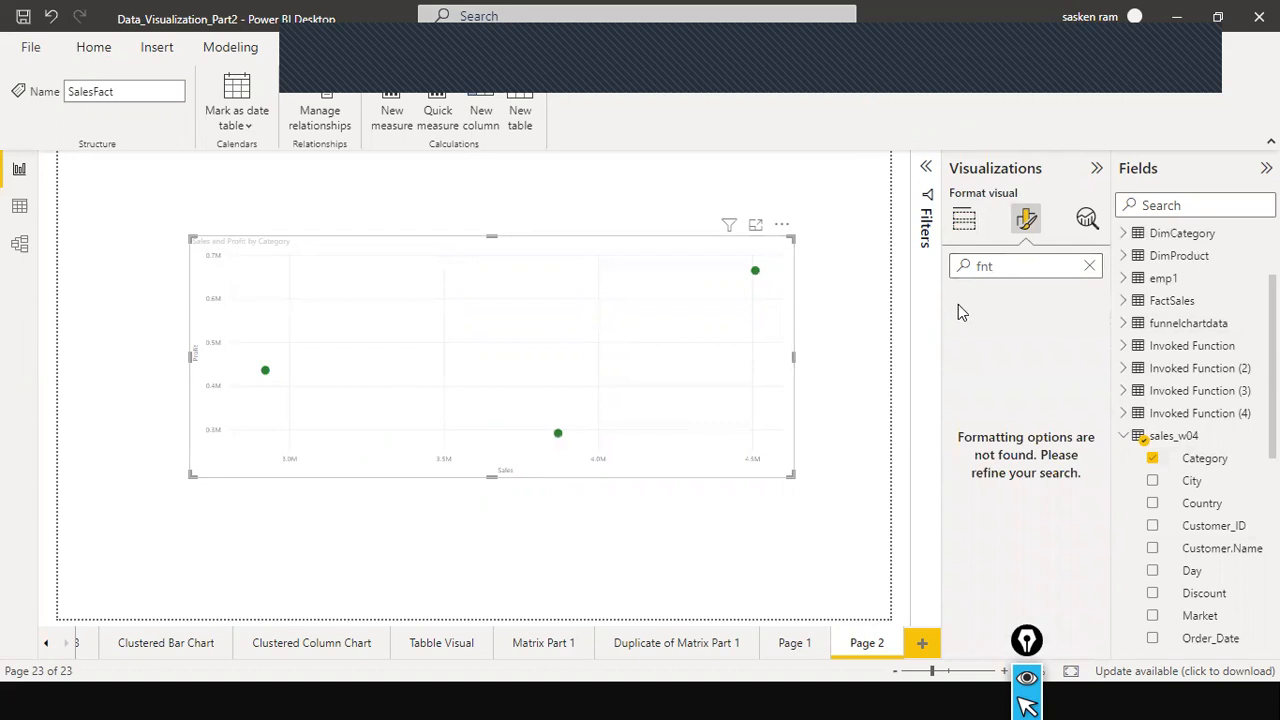
{"action": "left_click", "coordinate": [997, 268]}
{"action": "key", "text": "BackSpace"}
{"action": "key", "text": "BackSpace"}
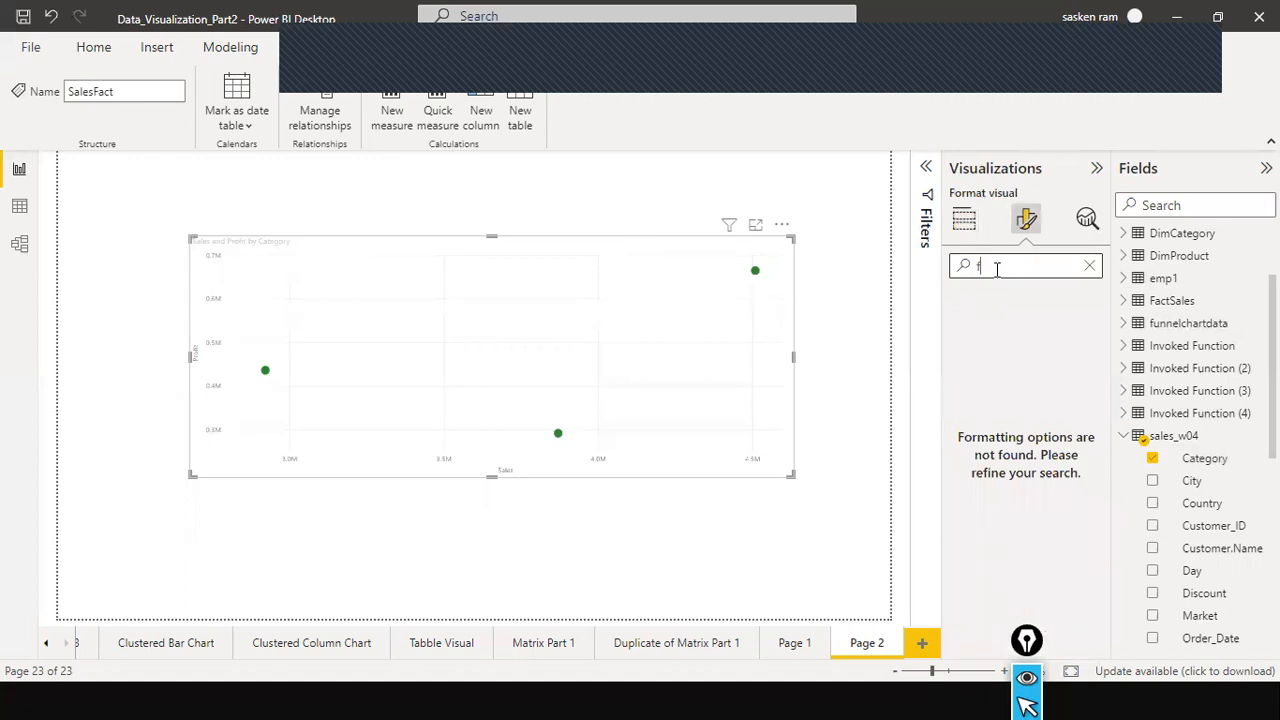
{"action": "type", "text": "ont"}
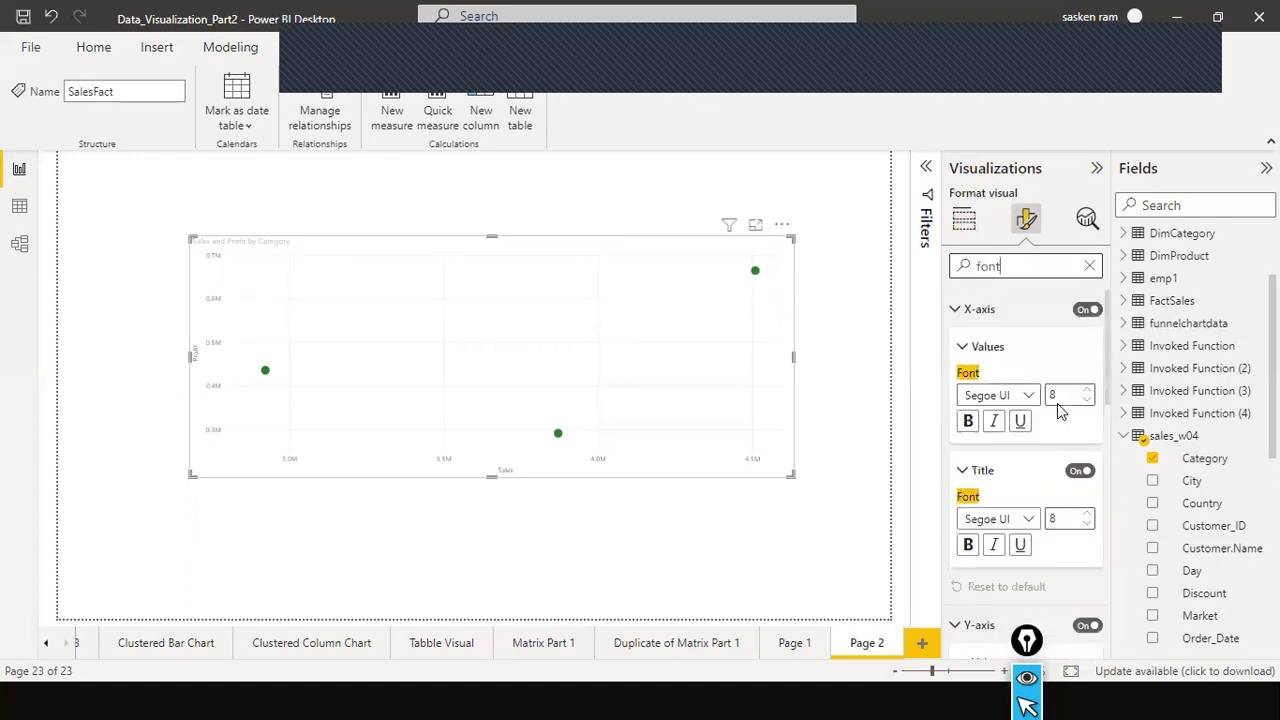
- Set the font size of the X-axis values to 14 and deselect the chart
{"action": "left_click", "coordinate": [1087, 391]}
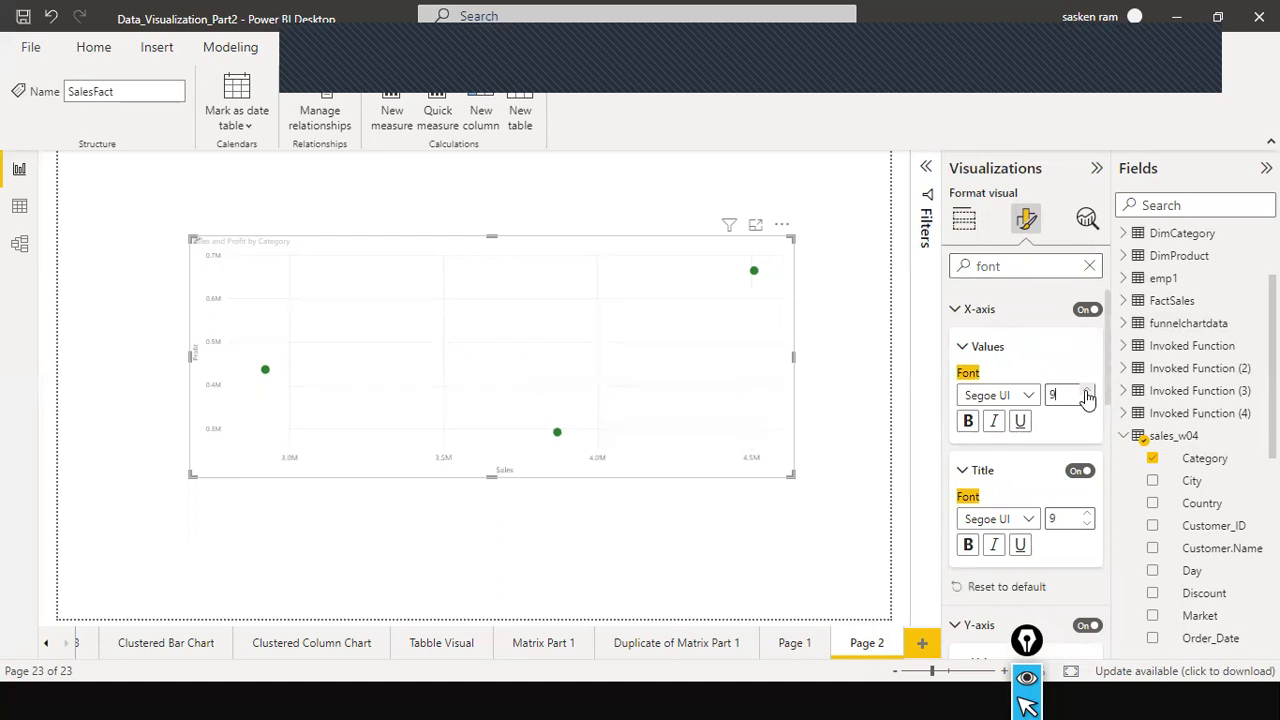
{"action": "left_click", "coordinate": [1087, 391]}
{"action": "left_click", "coordinate": [1087, 391]}
{"action": "left_click", "coordinate": [1087, 391]}
{"action": "left_click", "coordinate": [1087, 391]}
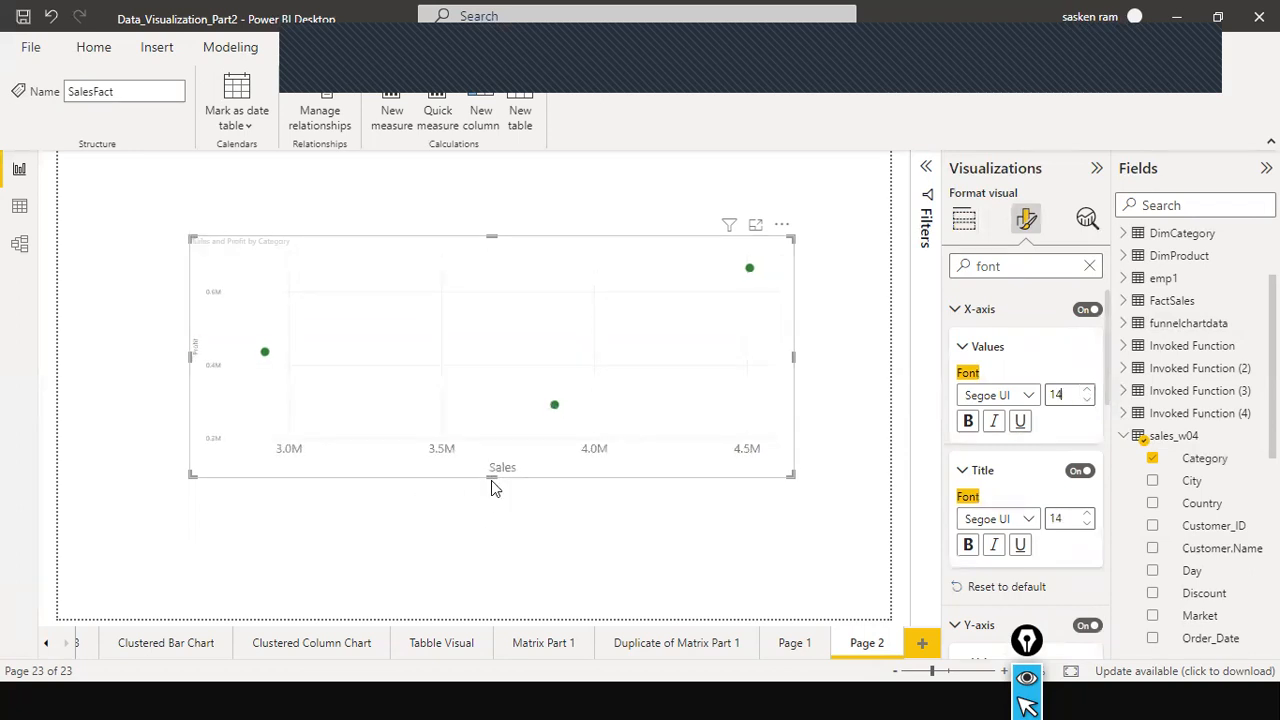
{"action": "left_click", "coordinate": [487, 522]}
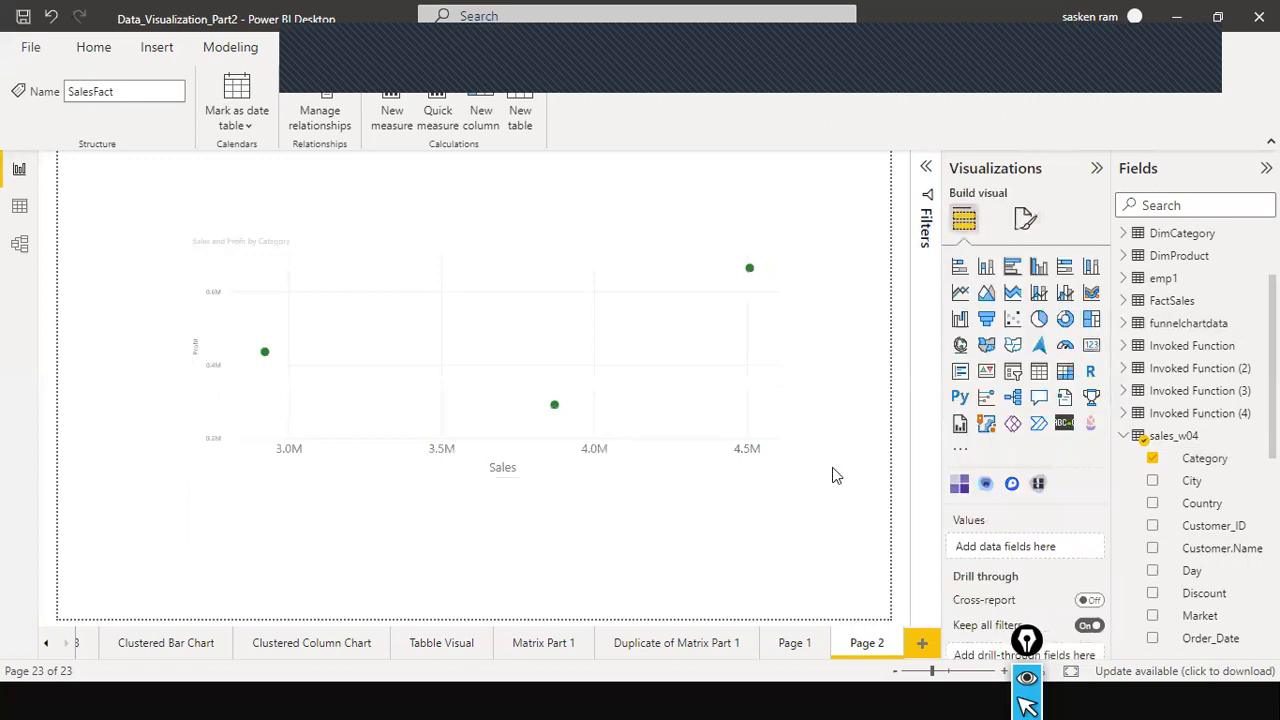
- Reselect the scatter chart and filter its formatting options by "font" again
{"action": "left_click", "coordinate": [491, 309]}
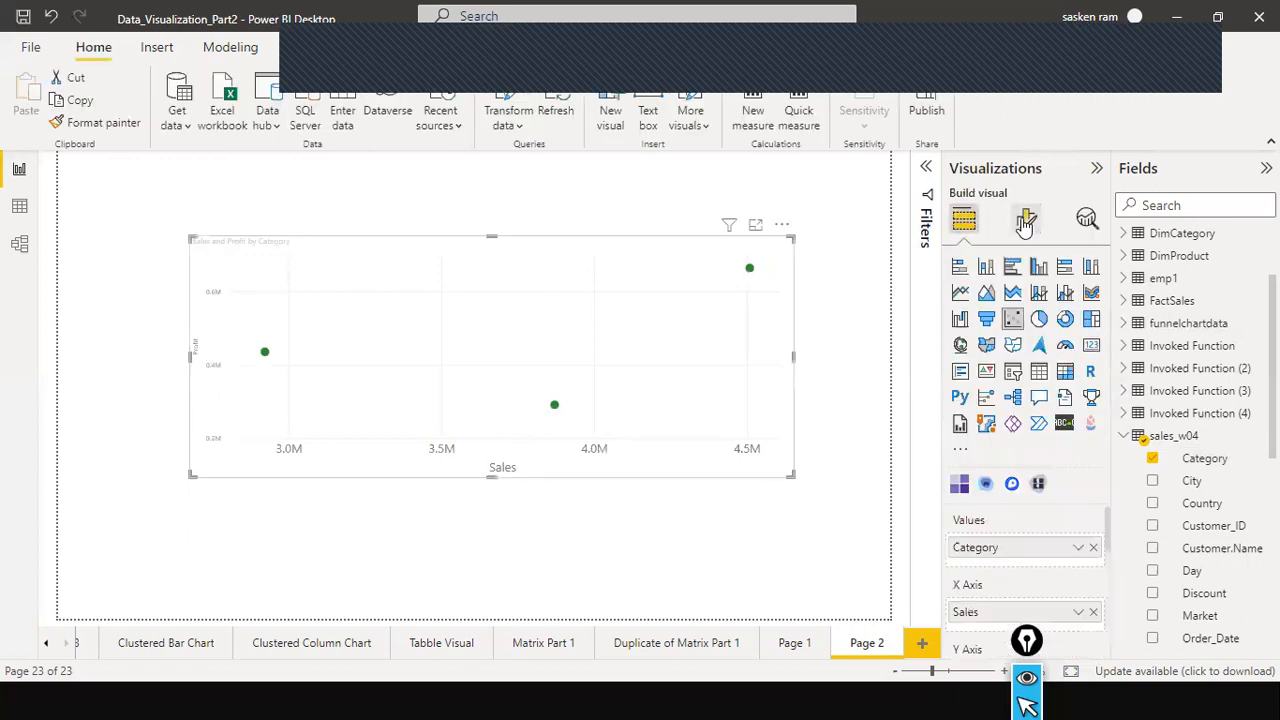
{"action": "left_click", "coordinate": [1025, 222]}
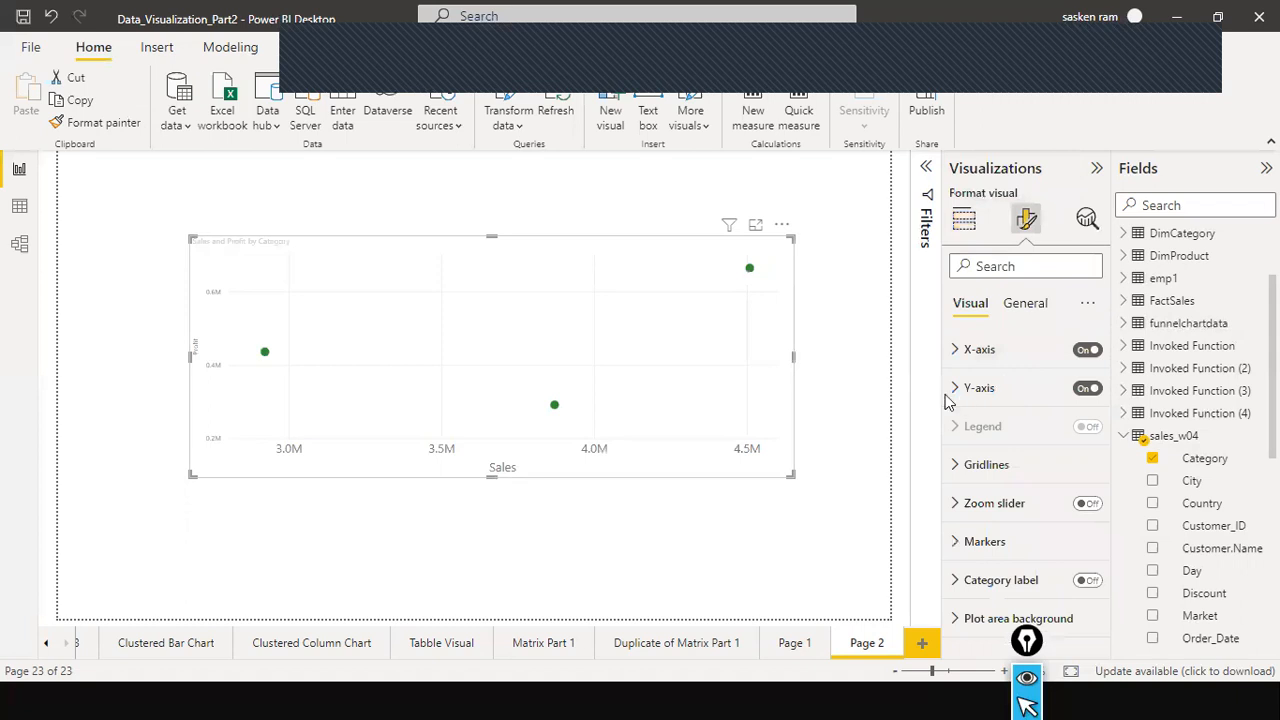
{"action": "left_click", "coordinate": [1007, 267]}
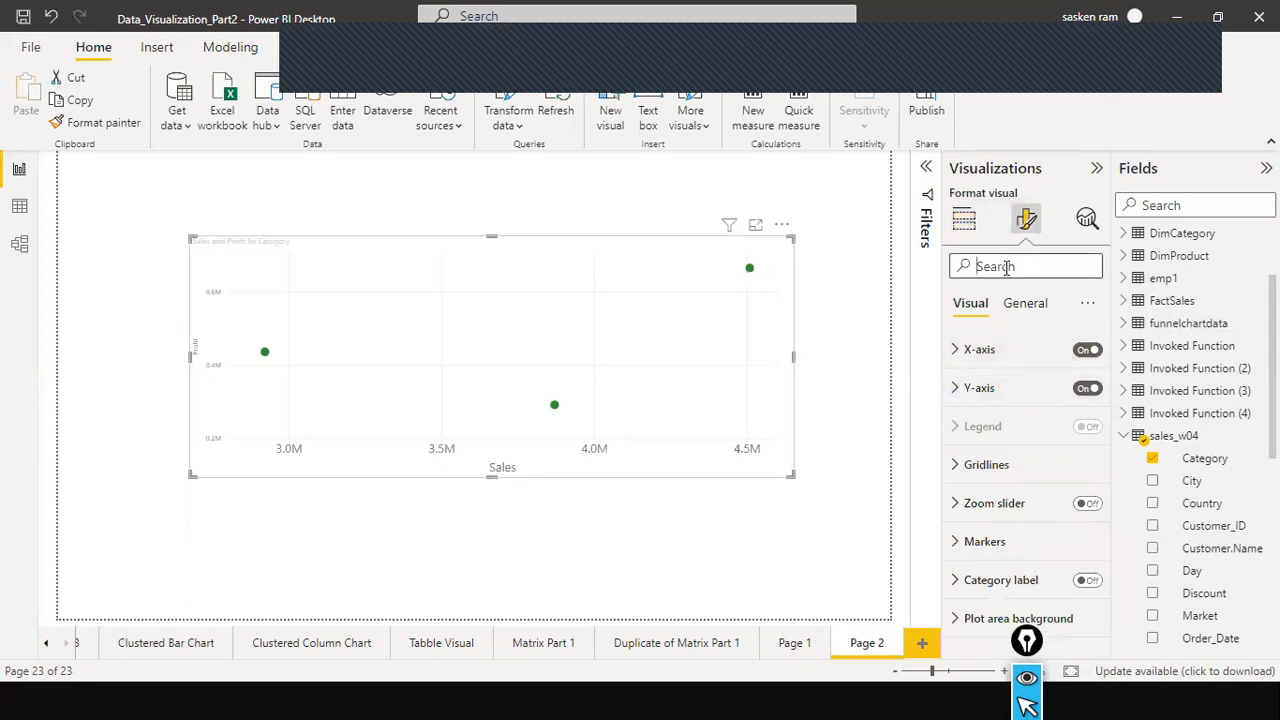
{"action": "type", "text": "fnt"}
{"action": "key", "text": "BackSpace"}
{"action": "key", "text": "BackSpace"}
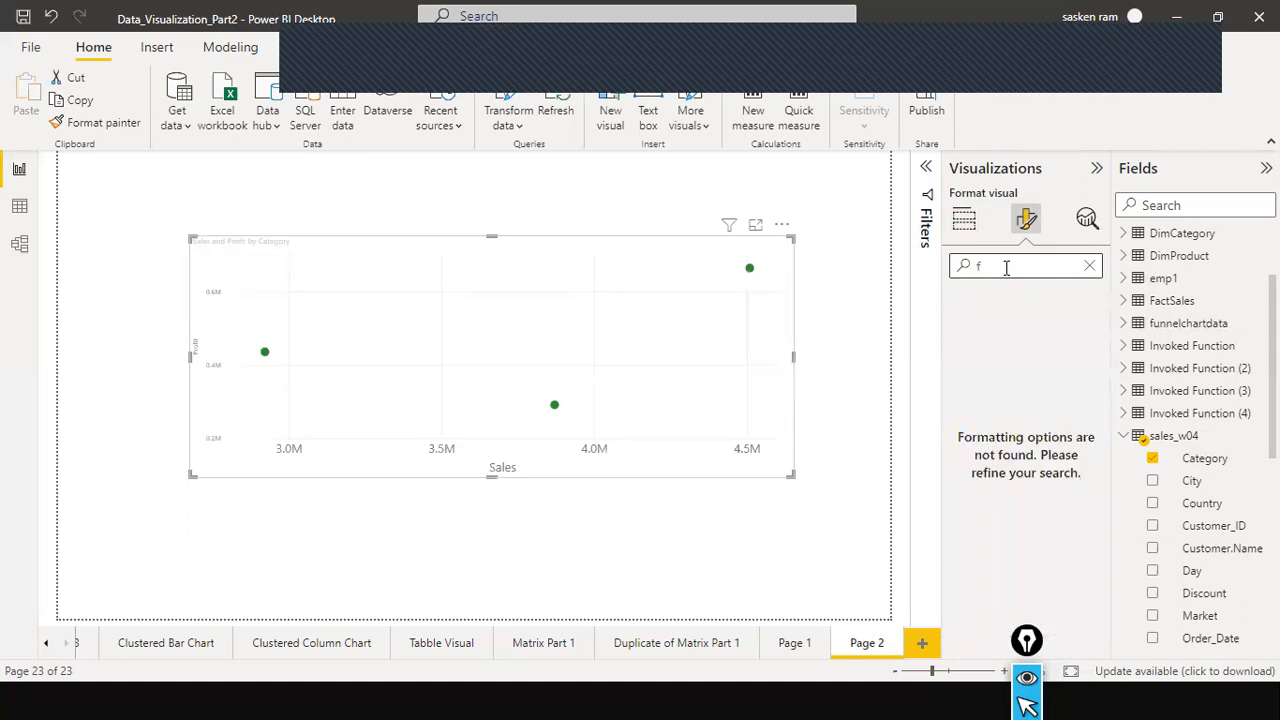
{"action": "type", "text": "ont"}
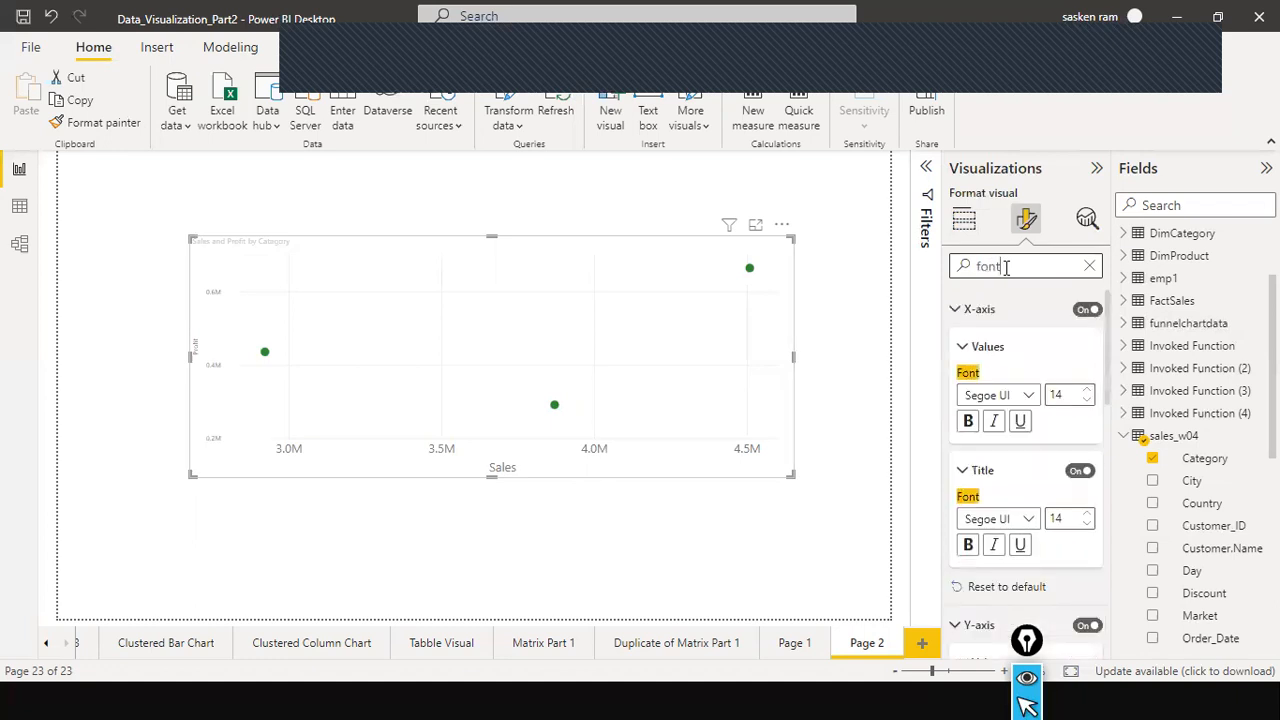
- Set the font size of the Y-axis values to 13
{"action": "scroll", "coordinate": [1005, 444], "scroll_direction": "down", "scroll_amount": 1}
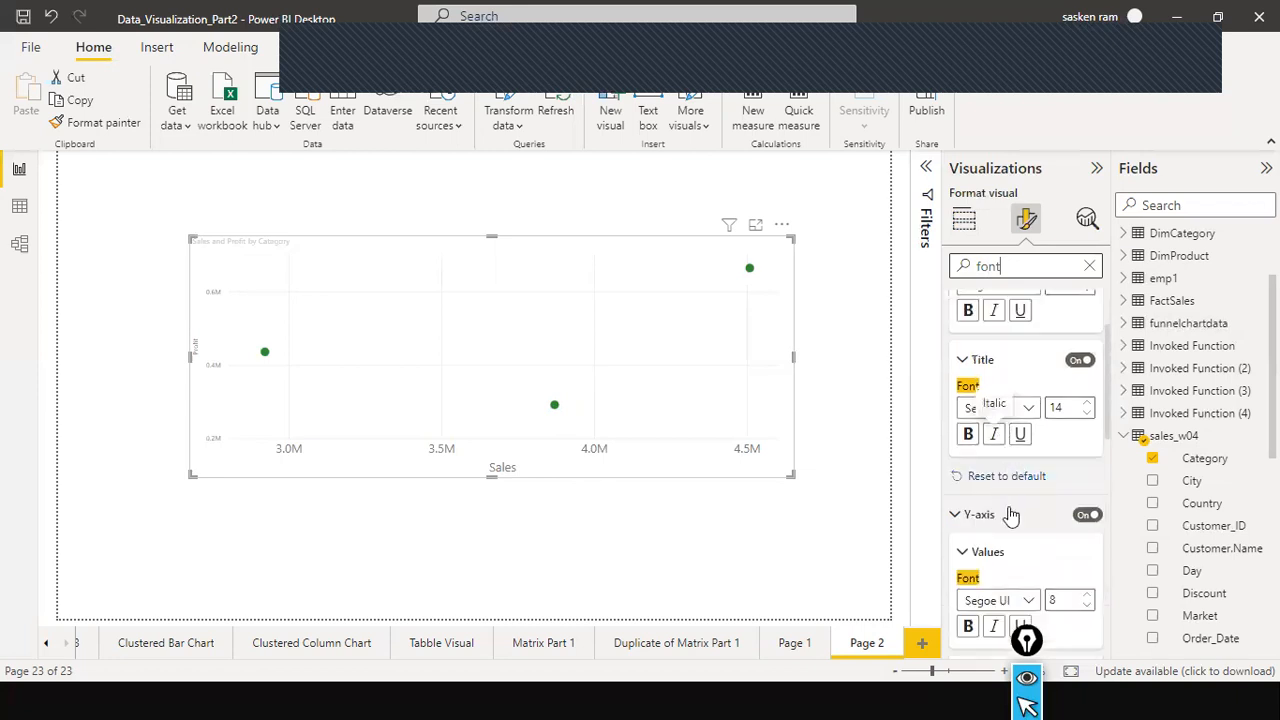
{"action": "scroll", "coordinate": [1043, 490], "scroll_direction": "down", "scroll_amount": 1}
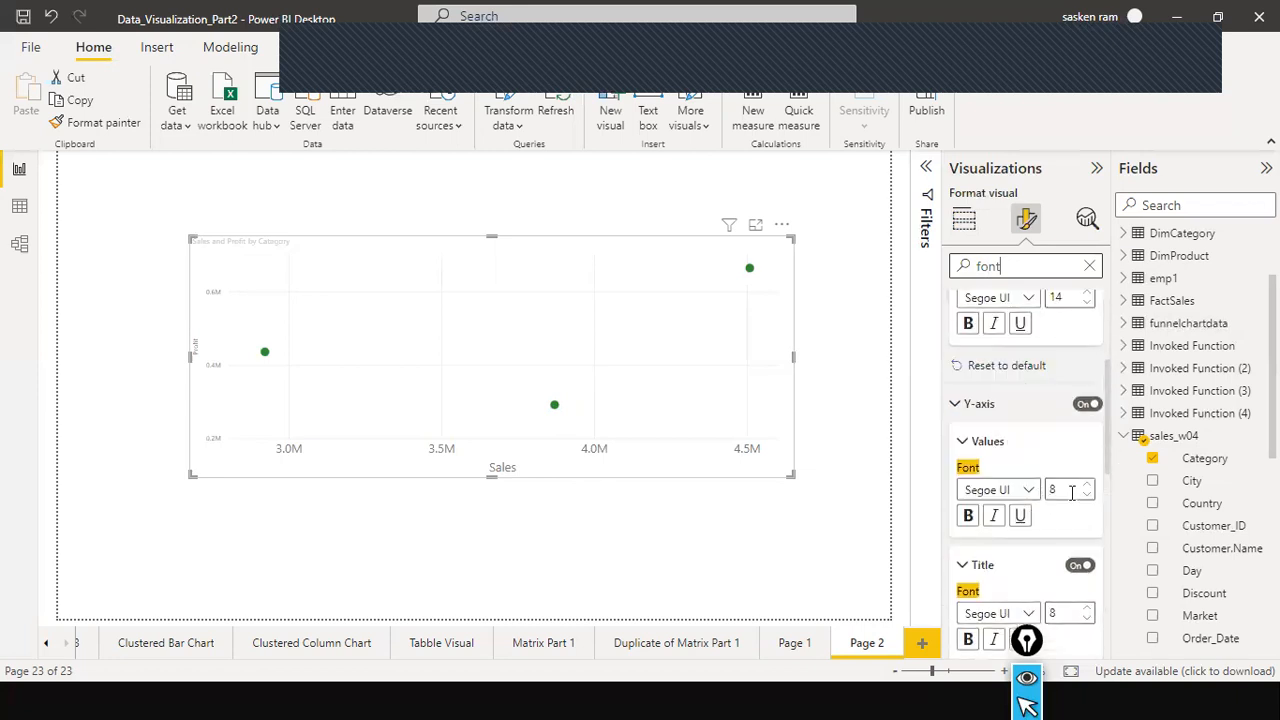
{"action": "left_click", "coordinate": [1087, 486]}
{"action": "left_click", "coordinate": [1087, 486]}
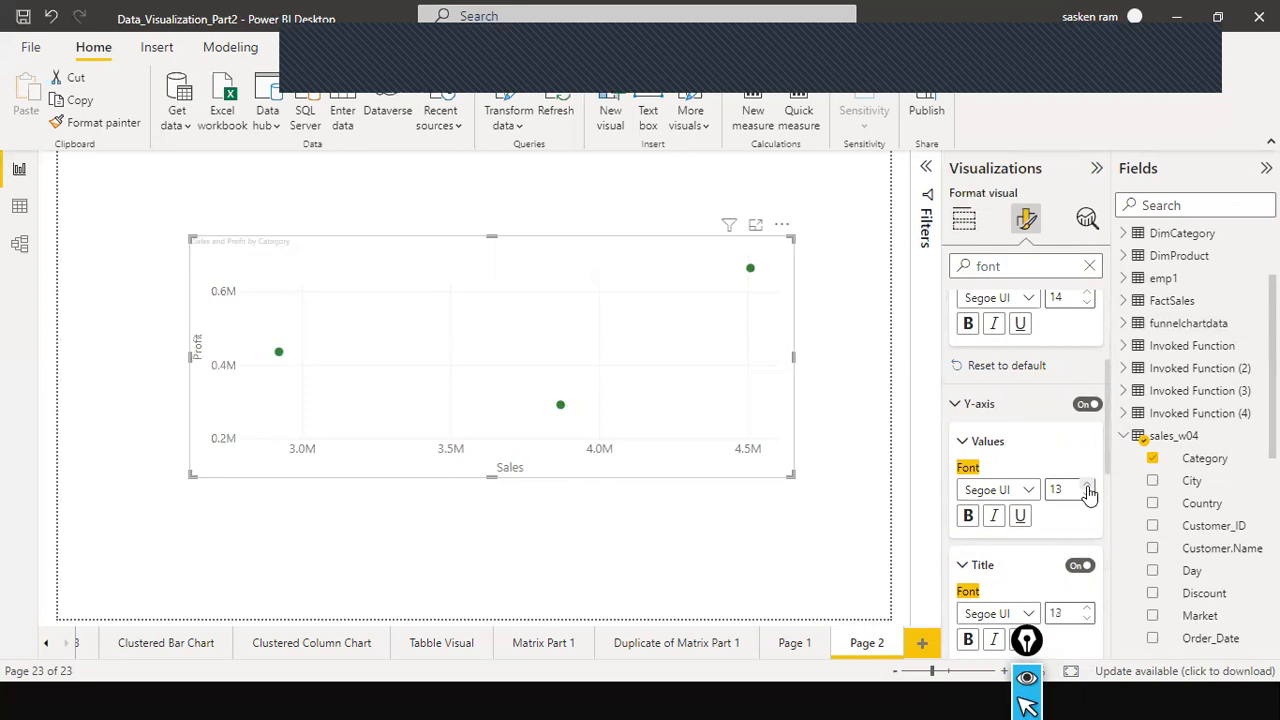
- Reposition the scatter chart lower on the page and add the Region field as its legend
{"action": "left_click_drag", "start_coordinate": [477, 251], "coordinate": [436, 285]}
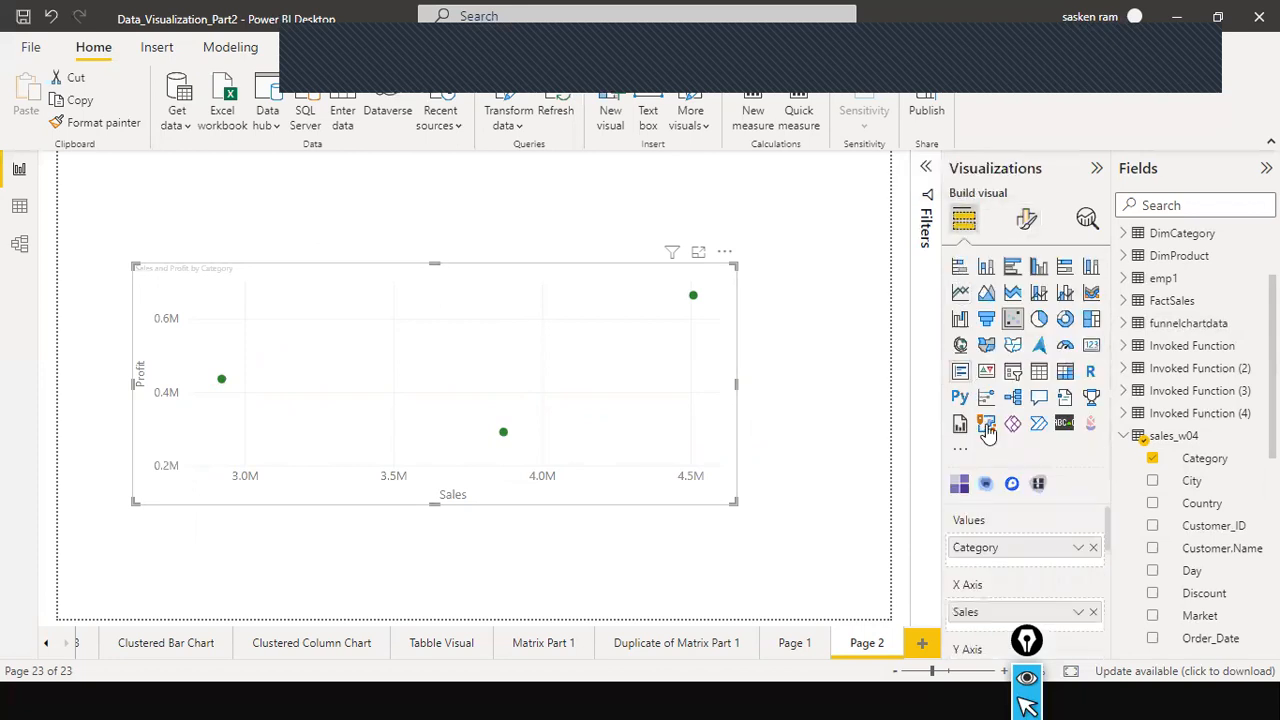
{"action": "scroll", "coordinate": [1030, 576], "scroll_direction": "down", "scroll_amount": 1}
{"action": "scroll", "coordinate": [1030, 576], "scroll_direction": "down", "scroll_amount": 3}
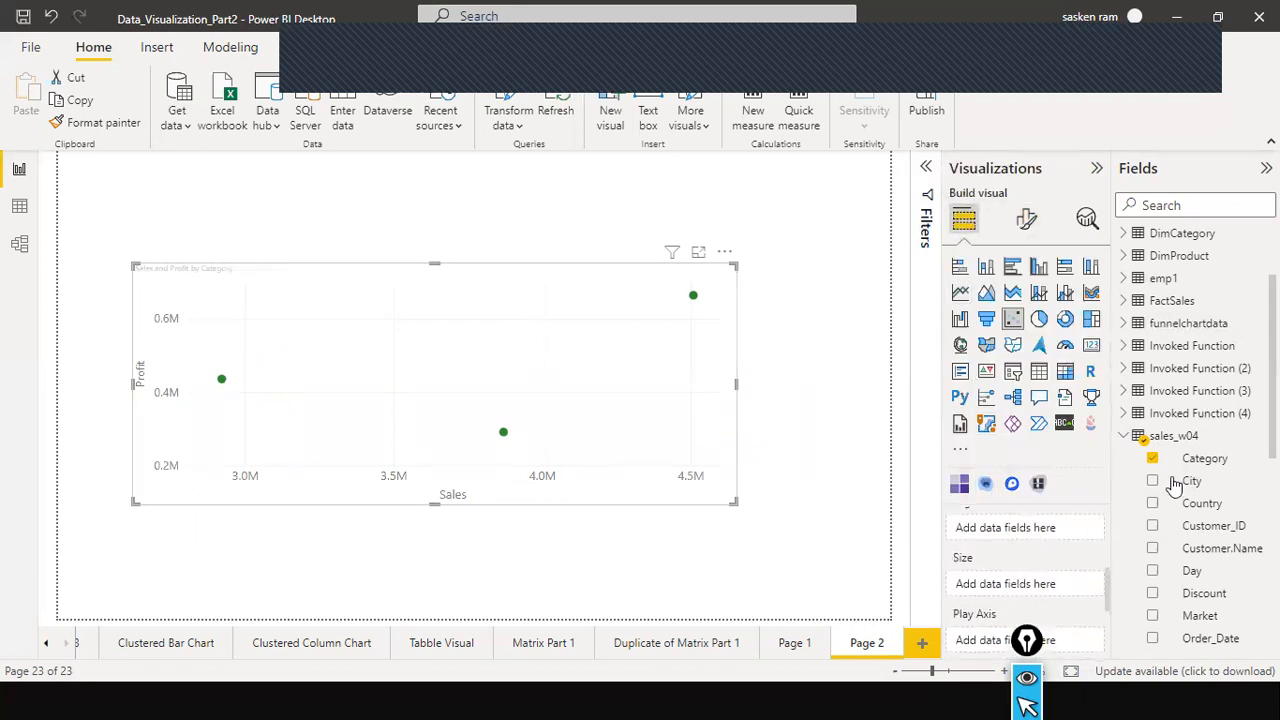
{"action": "scroll", "coordinate": [1225, 508], "scroll_direction": "down", "scroll_amount": 2}
{"action": "scroll", "coordinate": [1225, 508], "scroll_direction": "down", "scroll_amount": 4}
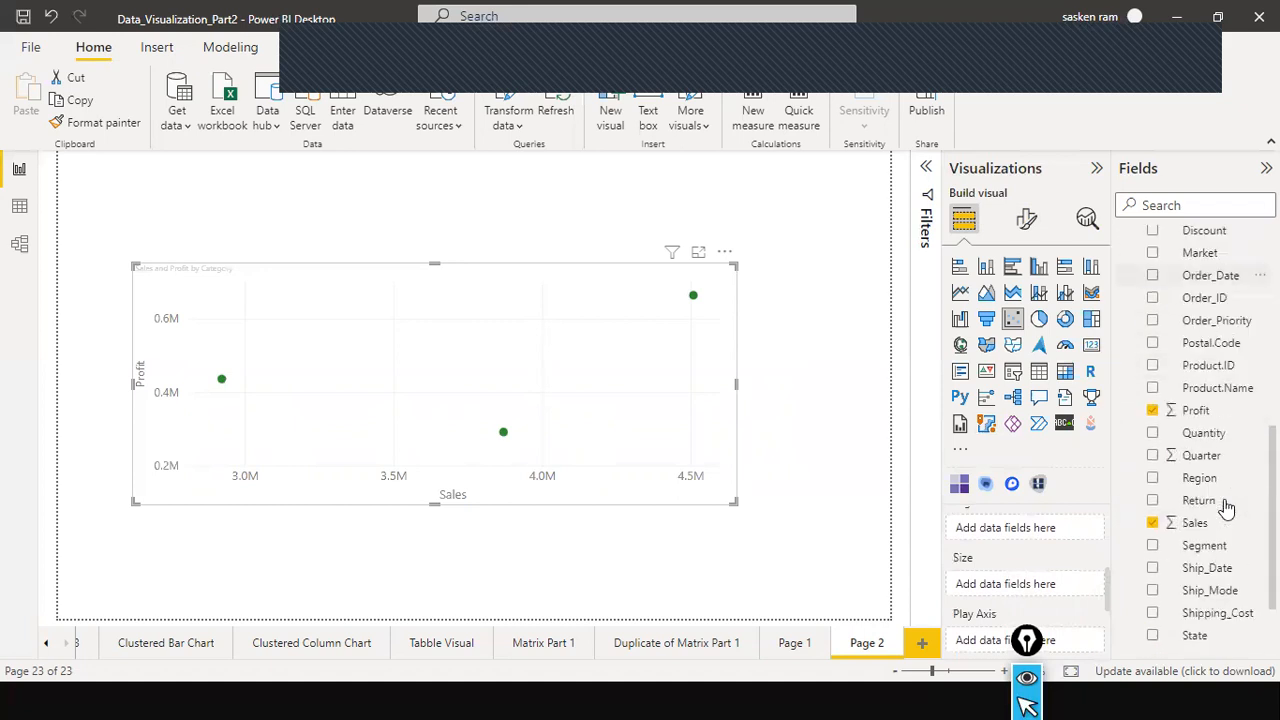
{"action": "left_click_drag", "start_coordinate": [1200, 456], "coordinate": [1018, 540]}
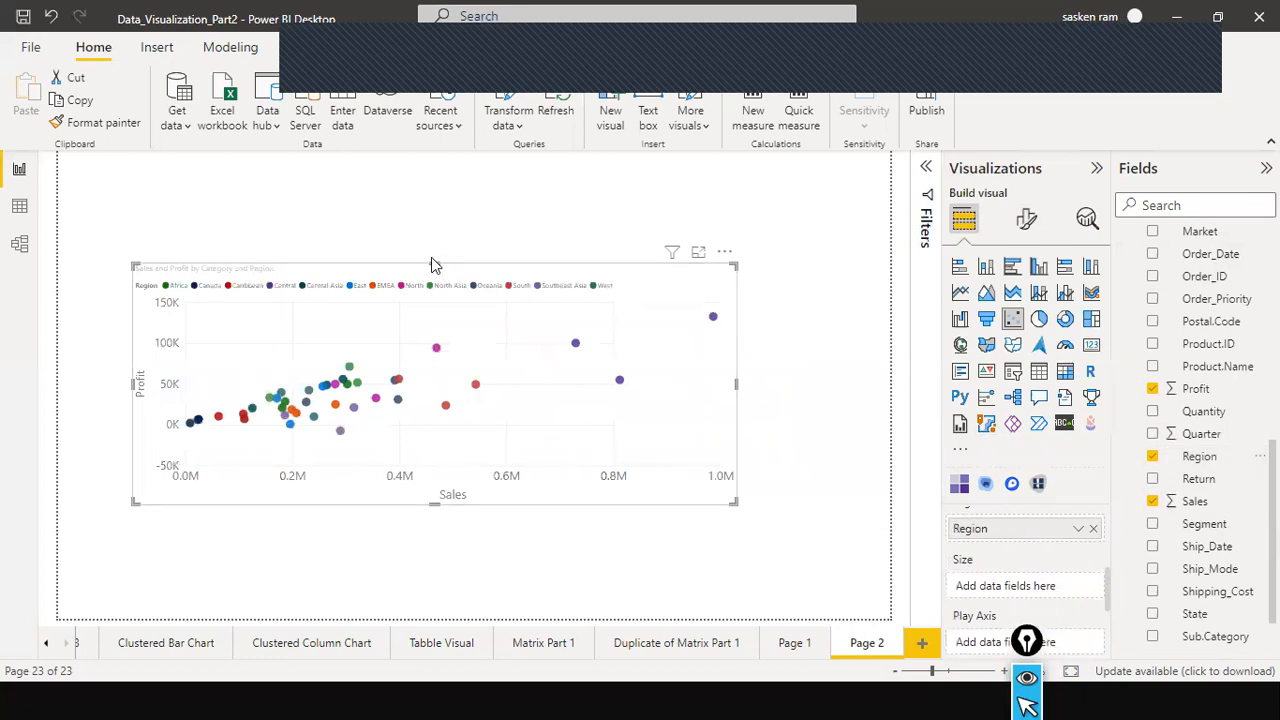
- Enlarge the scatter chart in height and width and reposition it to fill most of the page
{"action": "left_click_drag", "start_coordinate": [431, 261], "coordinate": [461, 152]}
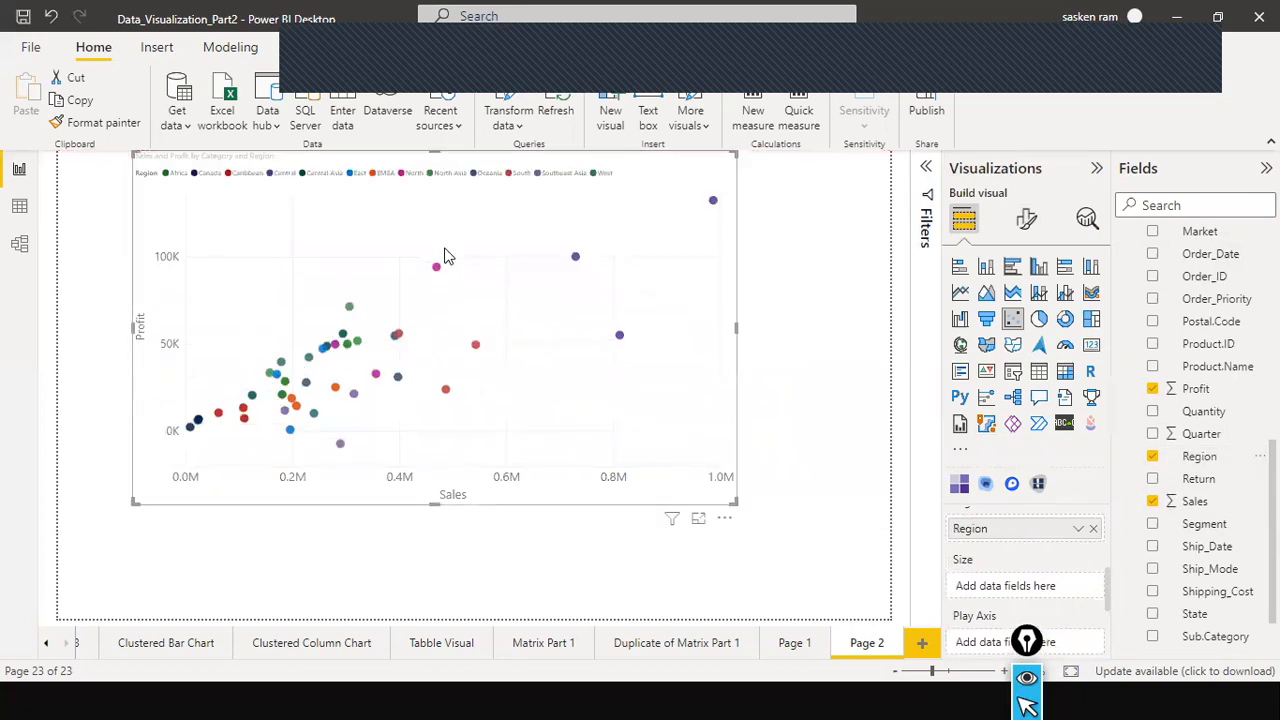
{"action": "left_click_drag", "start_coordinate": [442, 228], "coordinate": [461, 328]}
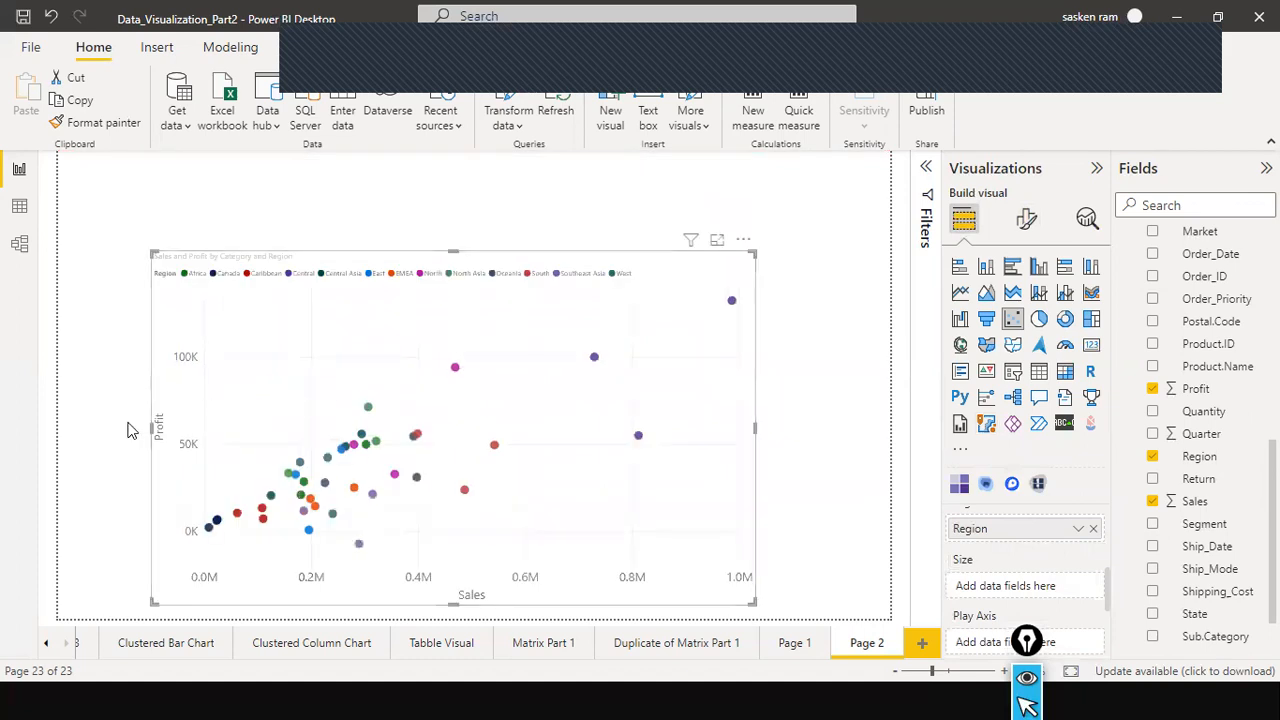
{"action": "left_click_drag", "start_coordinate": [149, 429], "coordinate": [85, 408]}
{"action": "left_click_drag", "start_coordinate": [673, 238], "coordinate": [687, 194]}
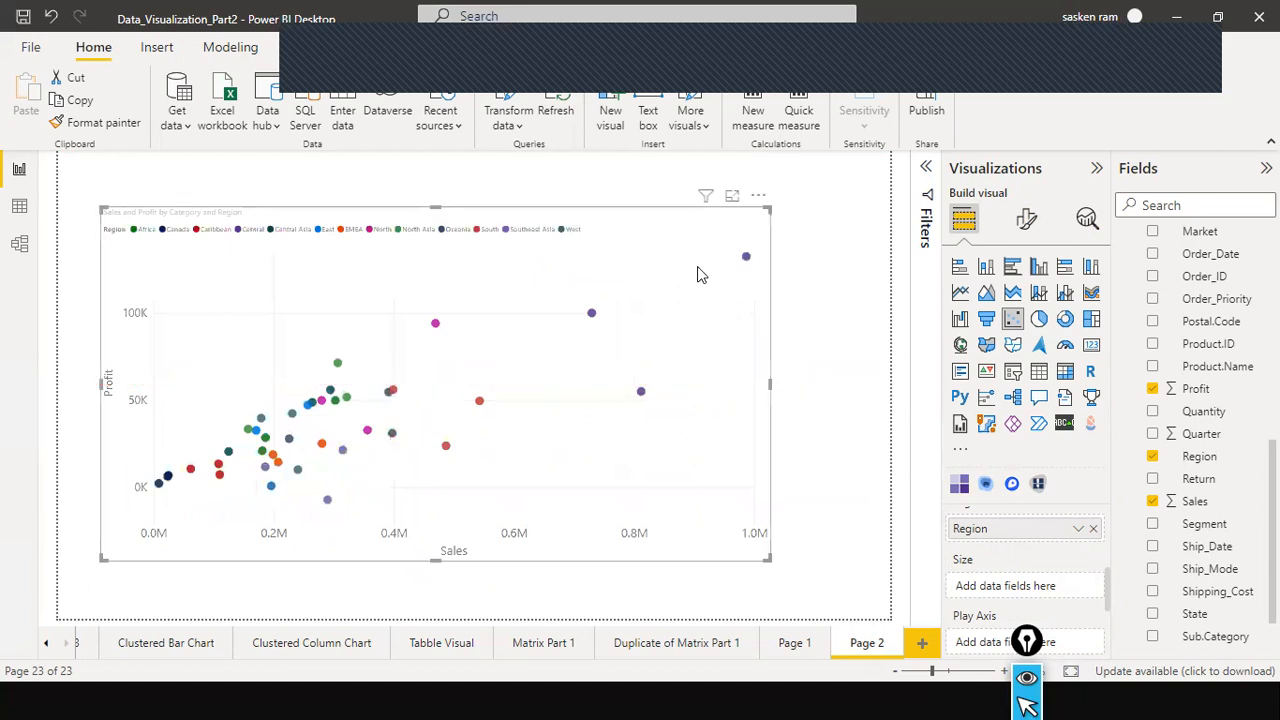
{"action": "left_click_drag", "start_coordinate": [769, 384], "coordinate": [843, 423]}
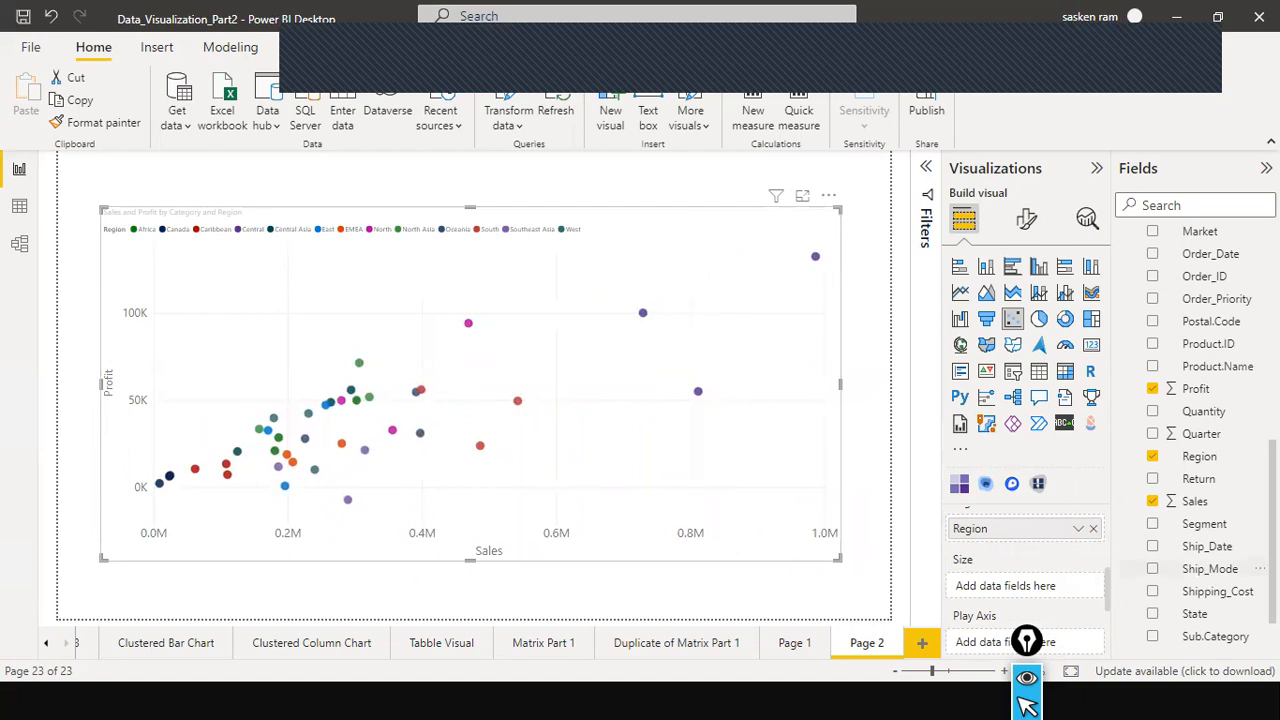
- Size the scatter chart's bubbles by Sales and inspect the Office Supplies bubble of the Central region
{"action": "left_click_drag", "start_coordinate": [1203, 508], "coordinate": [1040, 592]}
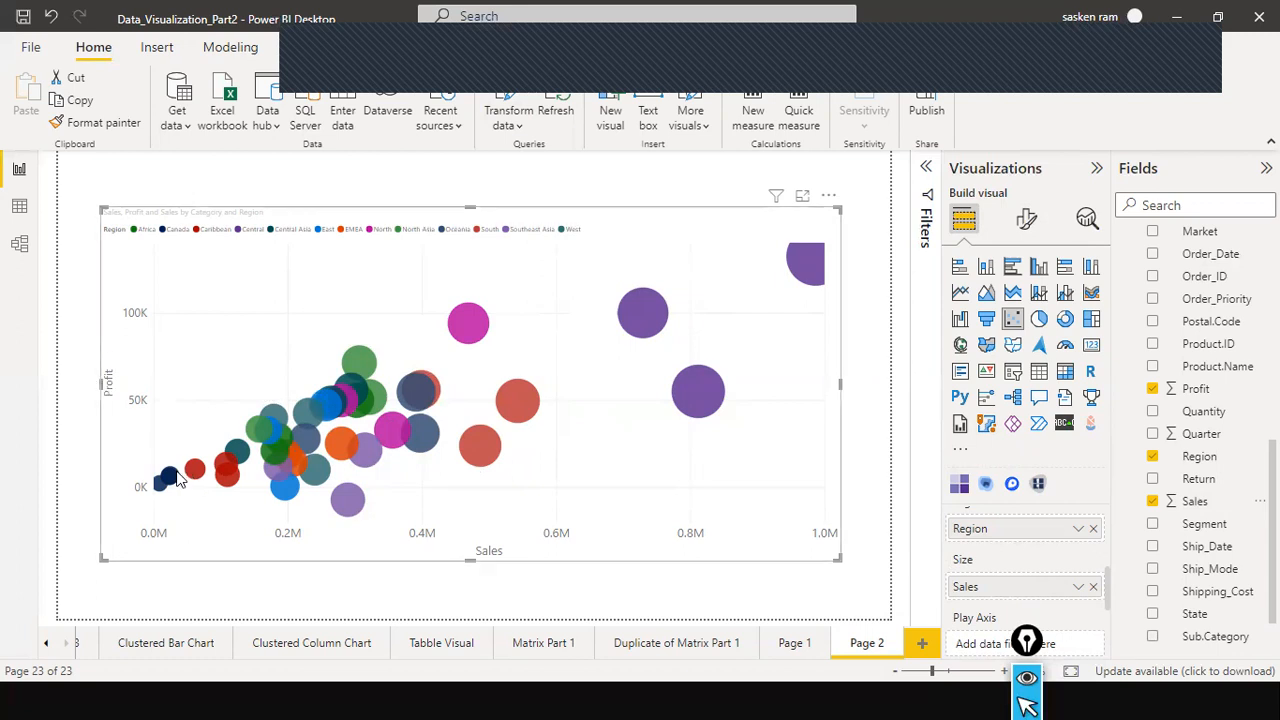
{"action": "mouse_move", "coordinate": [176, 479]}
{"action": "mouse_move", "coordinate": [637, 314]}
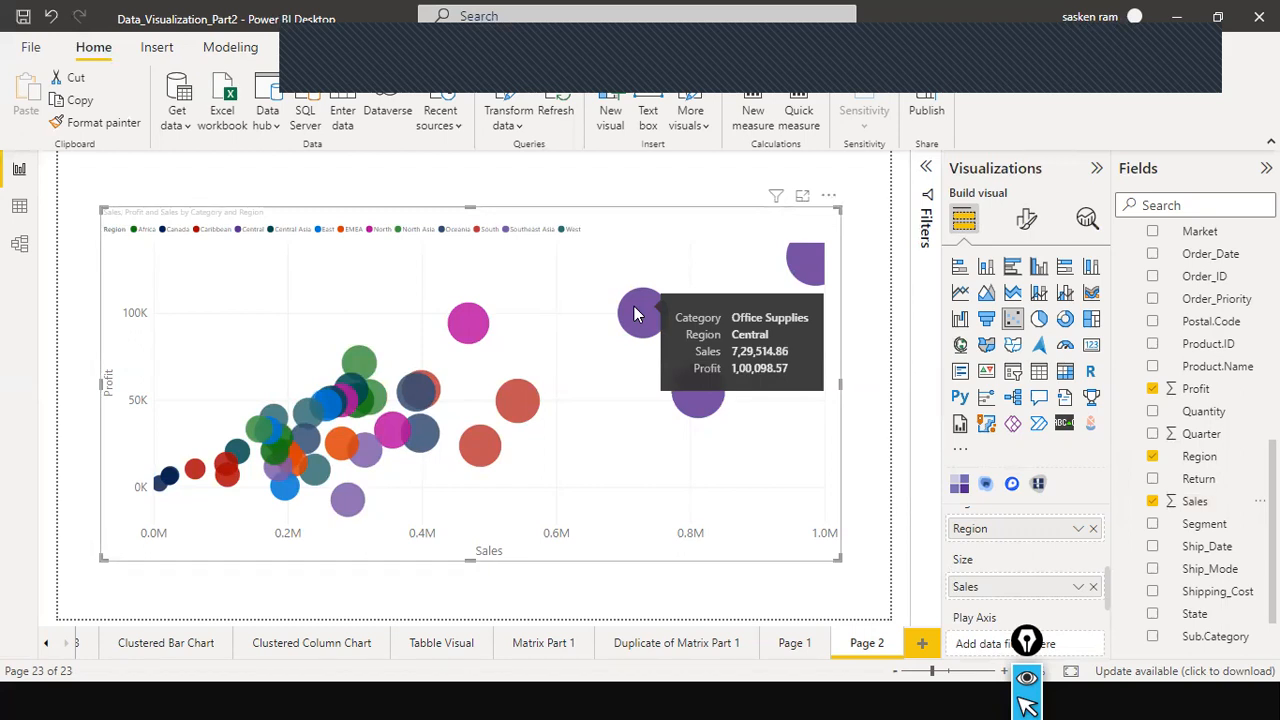
- Shift the scatter chart slightly upward on the page, keeping it selected
{"action": "left_click_drag", "start_coordinate": [308, 262], "coordinate": [301, 250]}
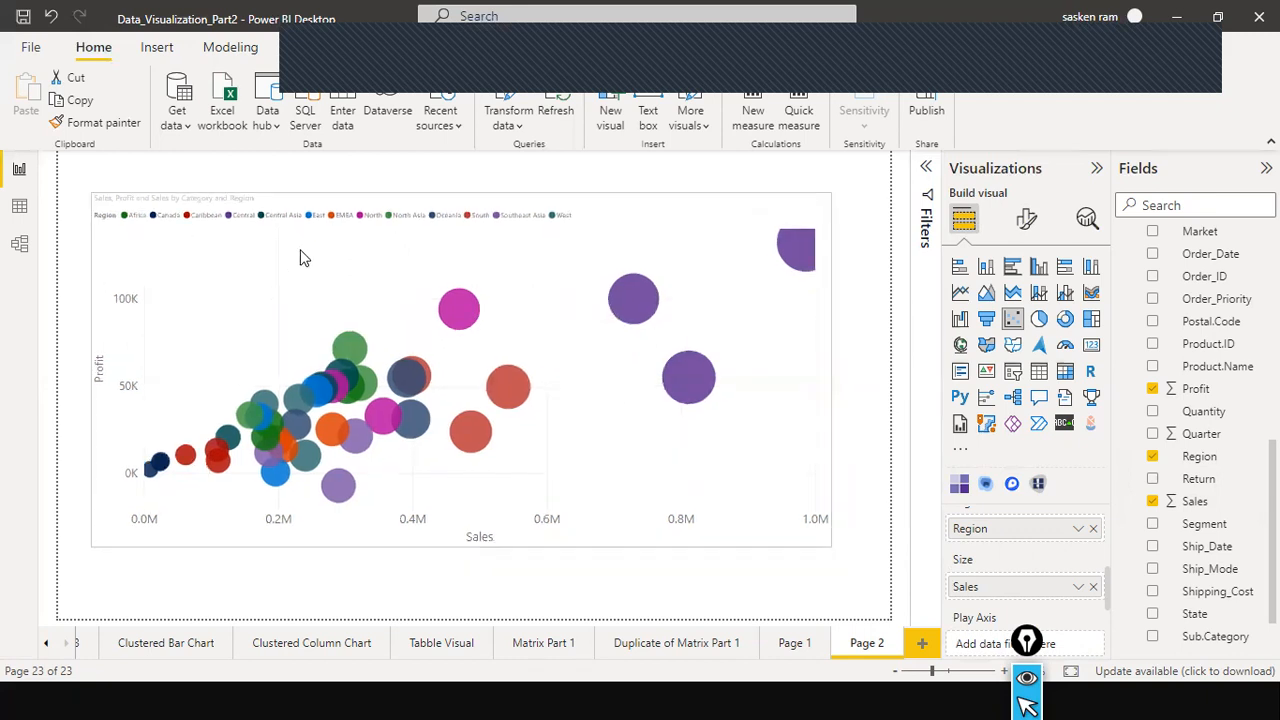
{"action": "left_click", "coordinate": [304, 258]}
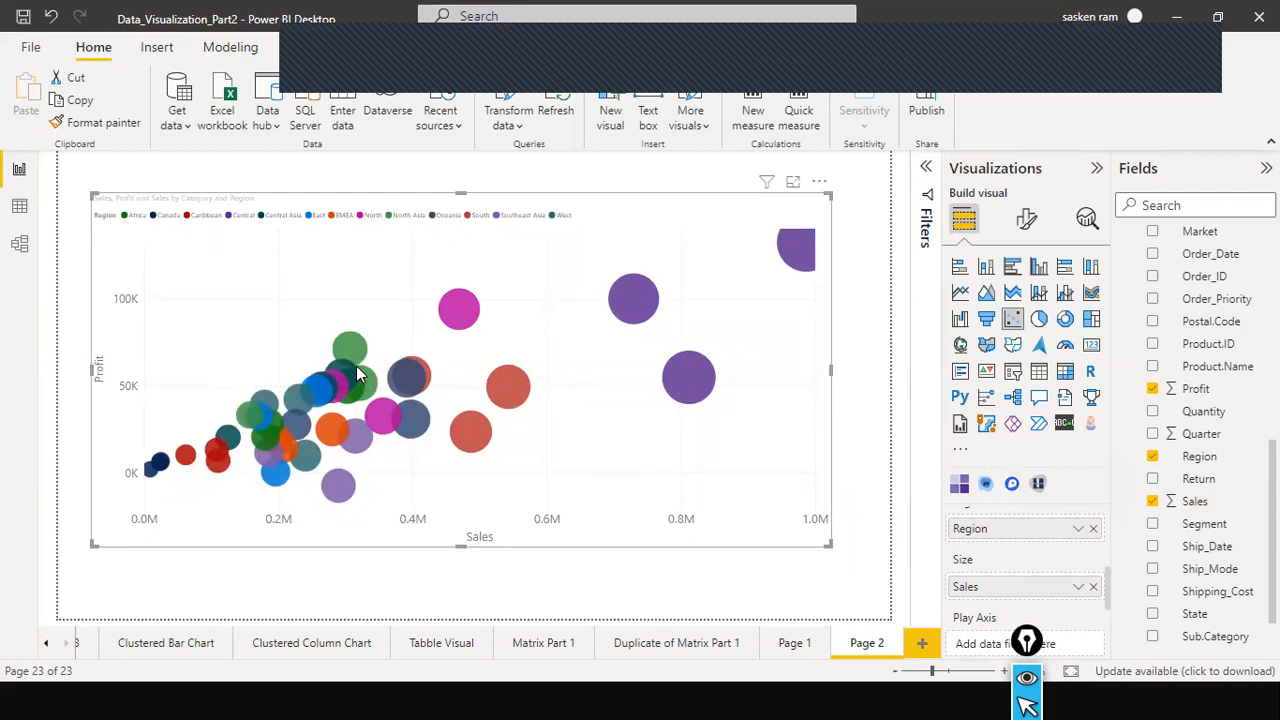
{"action": "mouse_move", "coordinate": [369, 369]}
{"action": "left_click_drag", "start_coordinate": [648, 462], "coordinate": [656, 455]}
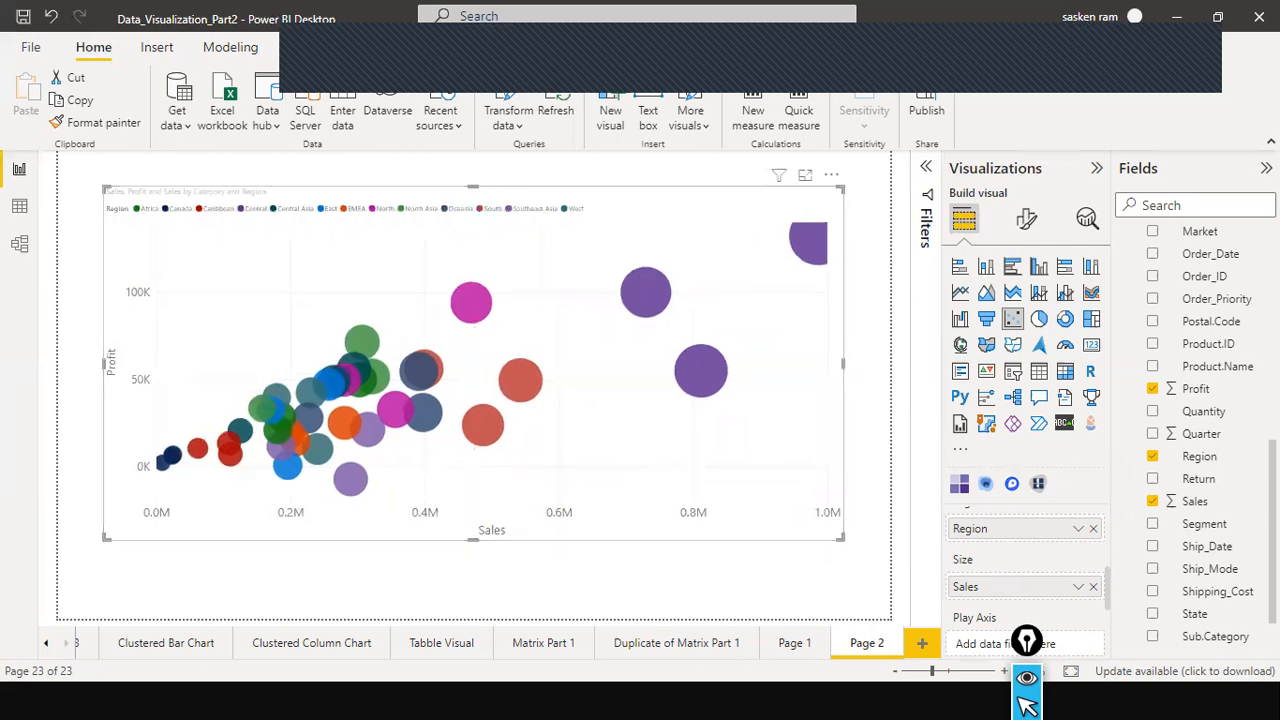
- Add Year from the Dim_Date table's Date hierarchy as the scatter chart's play axis
{"action": "scroll", "coordinate": [1049, 598], "scroll_direction": "down", "scroll_amount": 1}
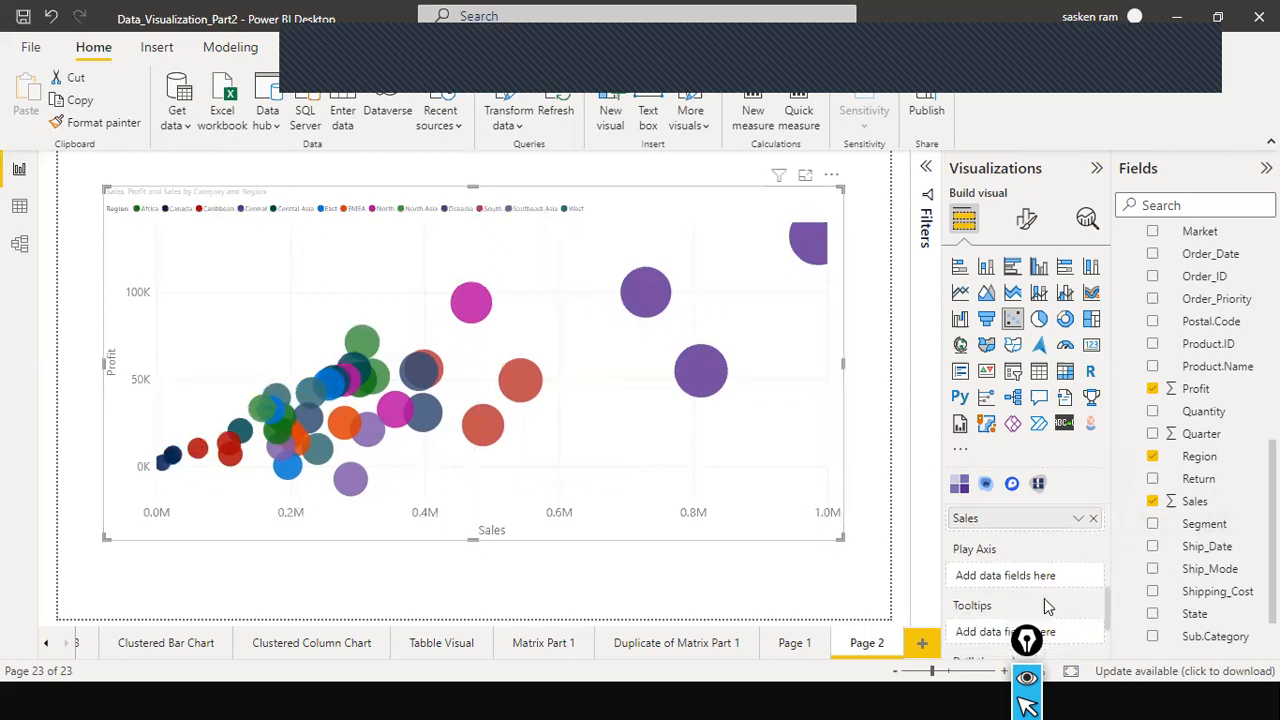
{"action": "scroll", "coordinate": [1045, 605], "scroll_direction": "up", "scroll_amount": 1}
{"action": "scroll", "coordinate": [1189, 356], "scroll_direction": "up", "scroll_amount": 5}
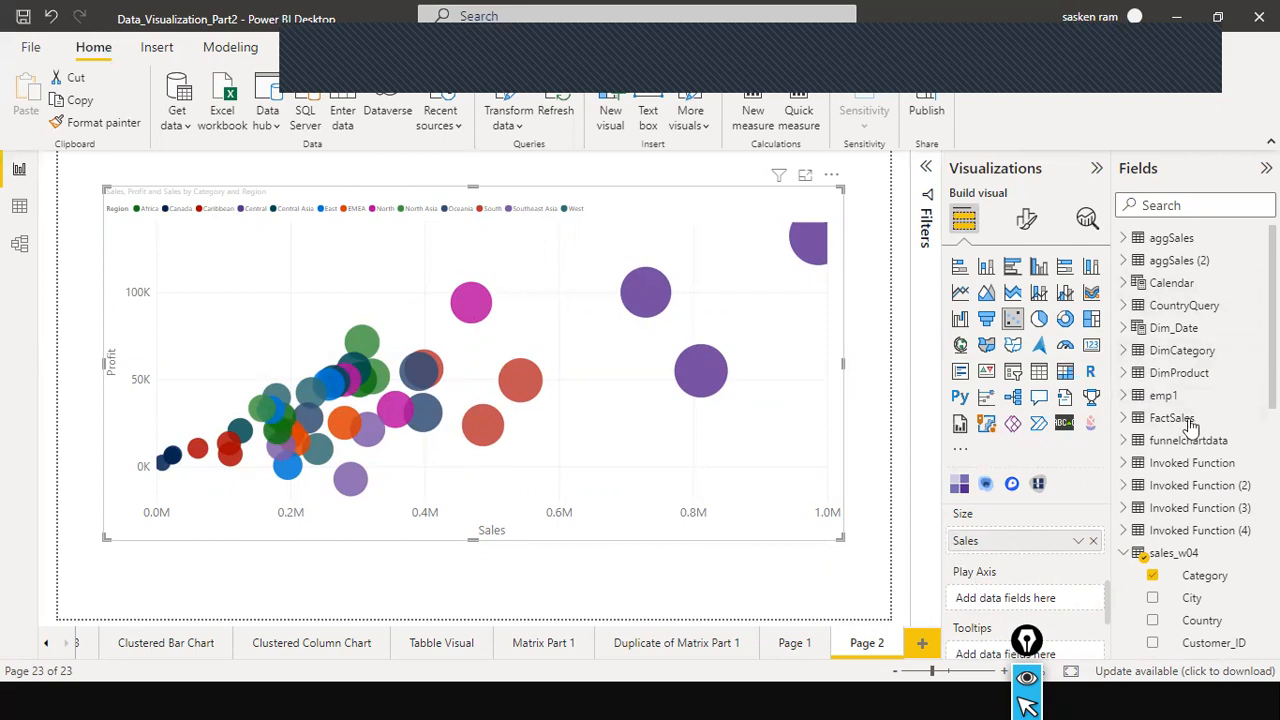
{"action": "scroll", "coordinate": [1040, 541], "scroll_direction": "up", "scroll_amount": 1}
{"action": "scroll", "coordinate": [1040, 541], "scroll_direction": "down", "scroll_amount": 1}
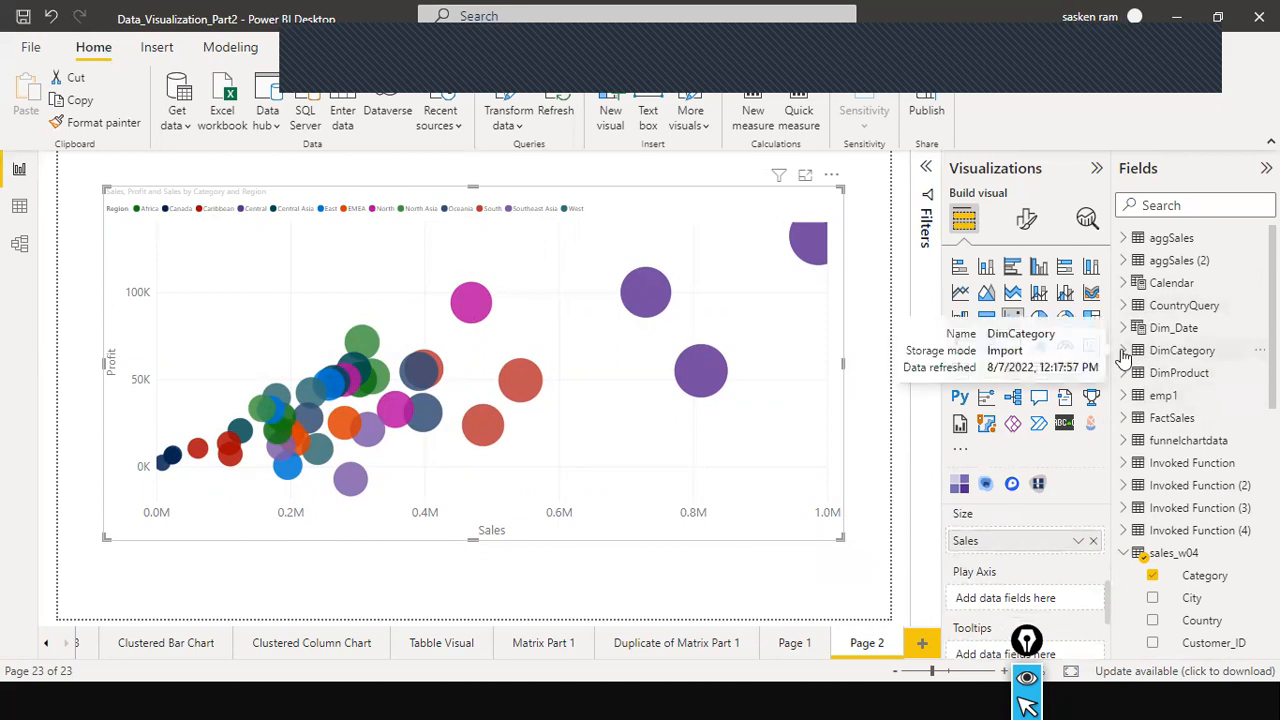
{"action": "left_click", "coordinate": [1130, 330]}
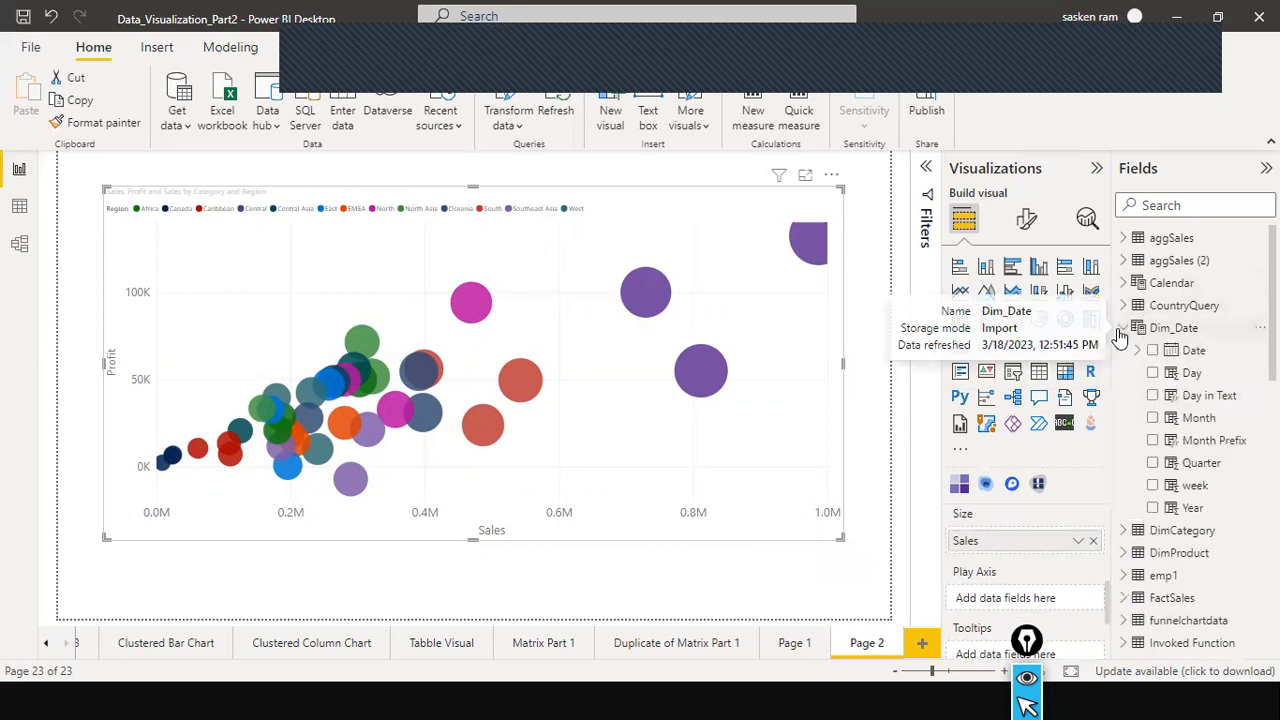
{"action": "left_click", "coordinate": [1138, 350]}
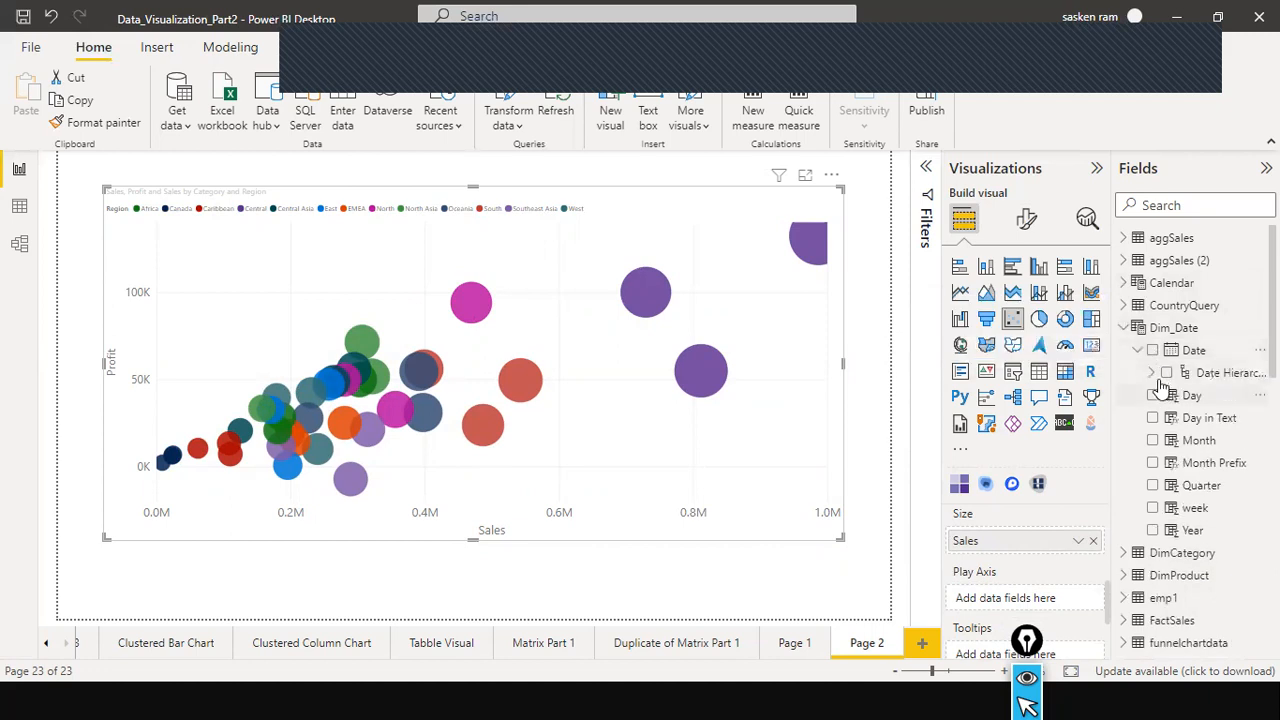
{"action": "left_click", "coordinate": [1152, 373]}
{"action": "left_click_drag", "start_coordinate": [1225, 396], "coordinate": [1046, 606]}
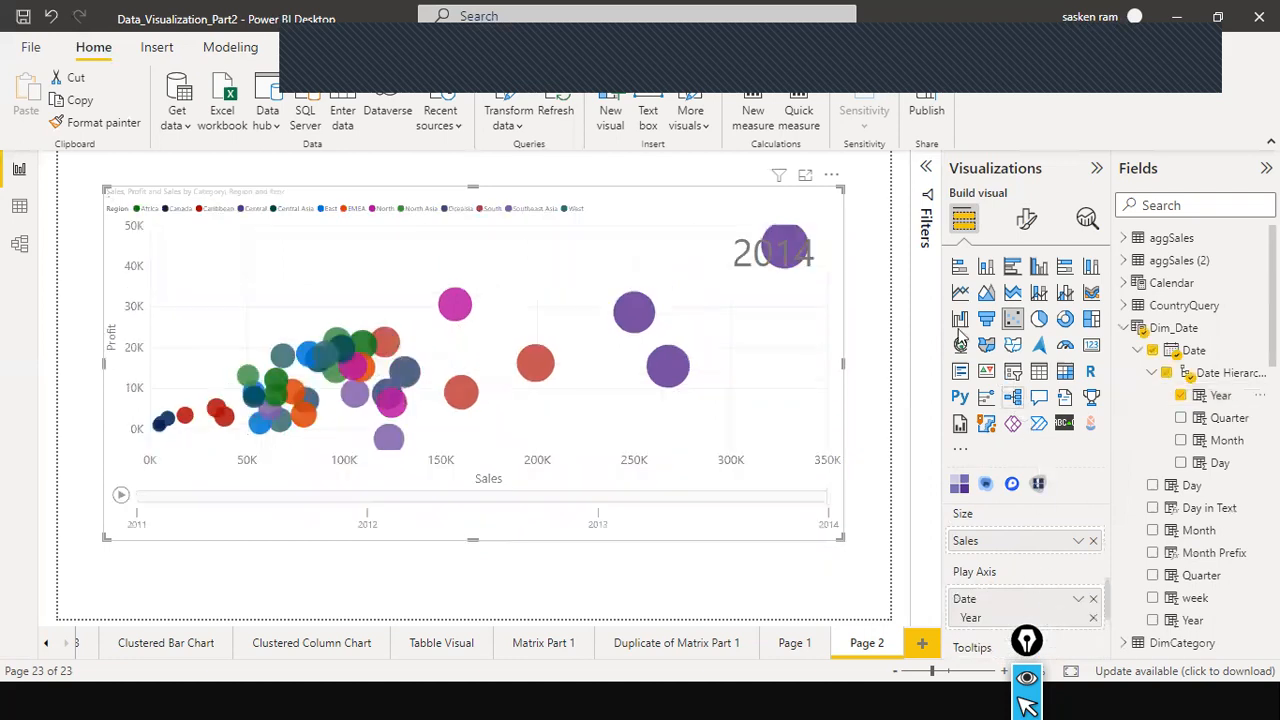
- Play the scatter chart's year animation several times to examine how the bubbles move from 2011 to 2014
{"action": "left_click", "coordinate": [120, 497]}
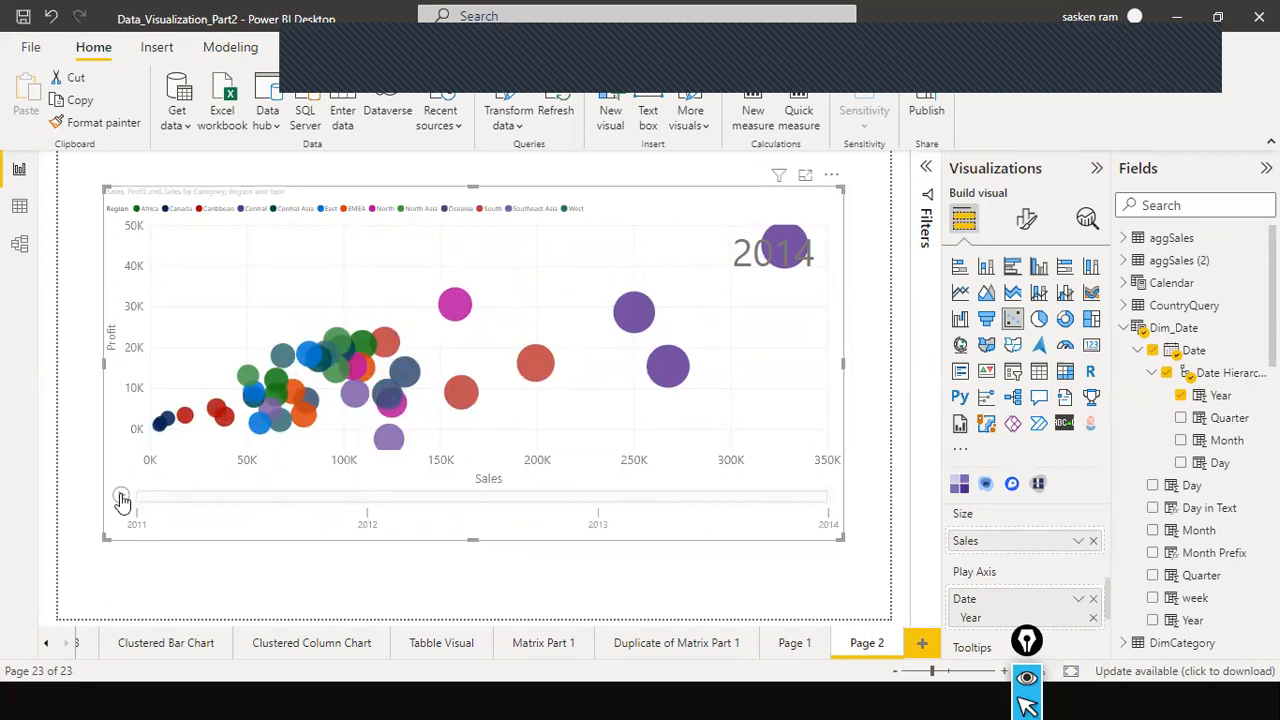
{"action": "left_click", "coordinate": [121, 499]}
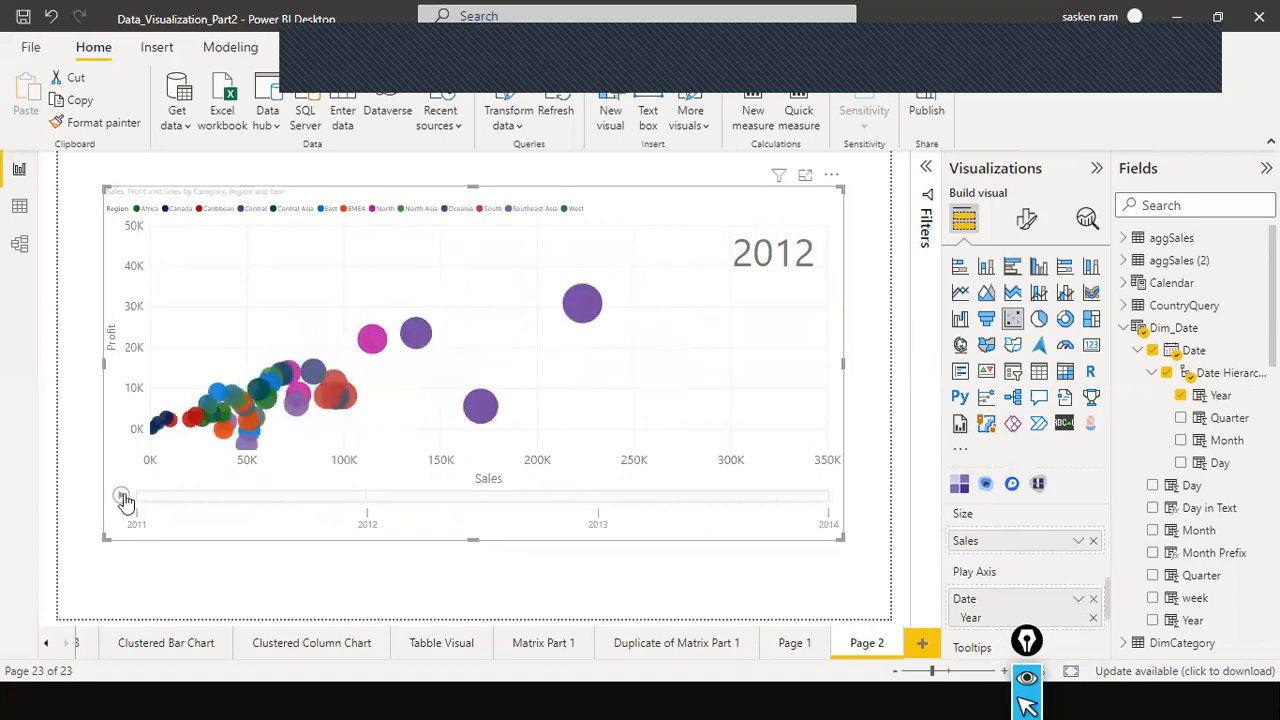
{"action": "left_click", "coordinate": [122, 498]}
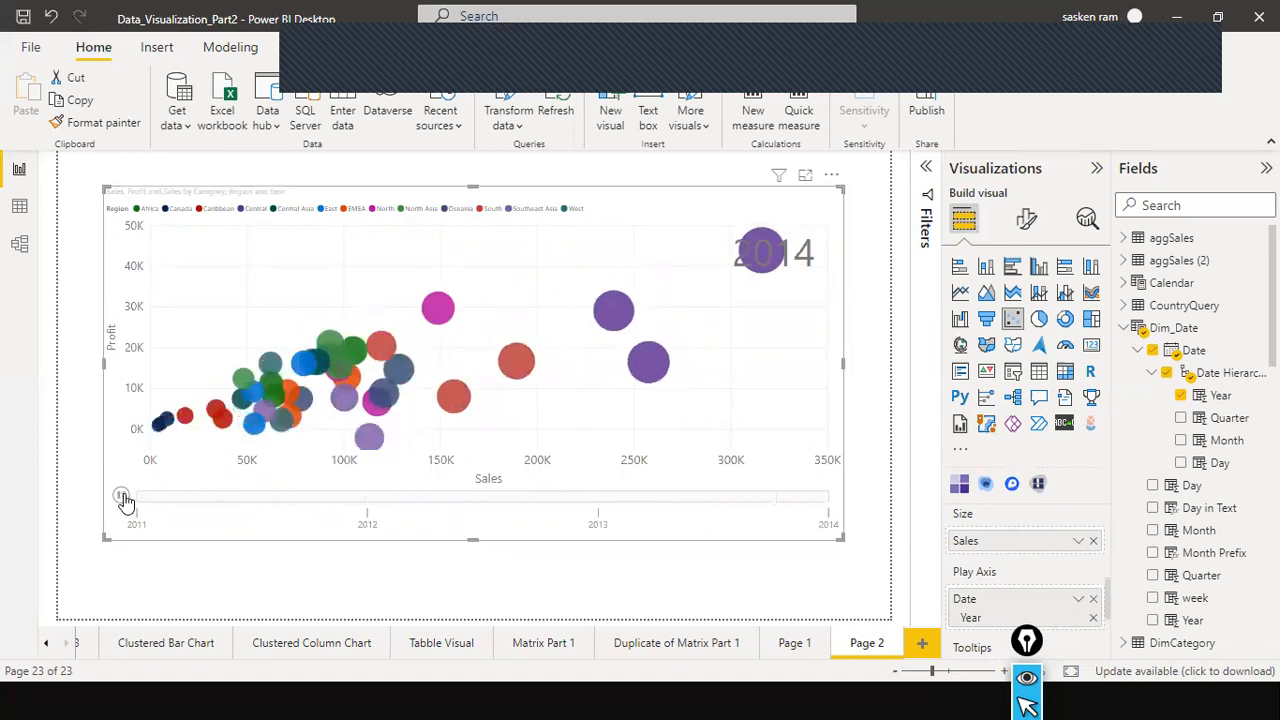
{"action": "left_click", "coordinate": [121, 497]}
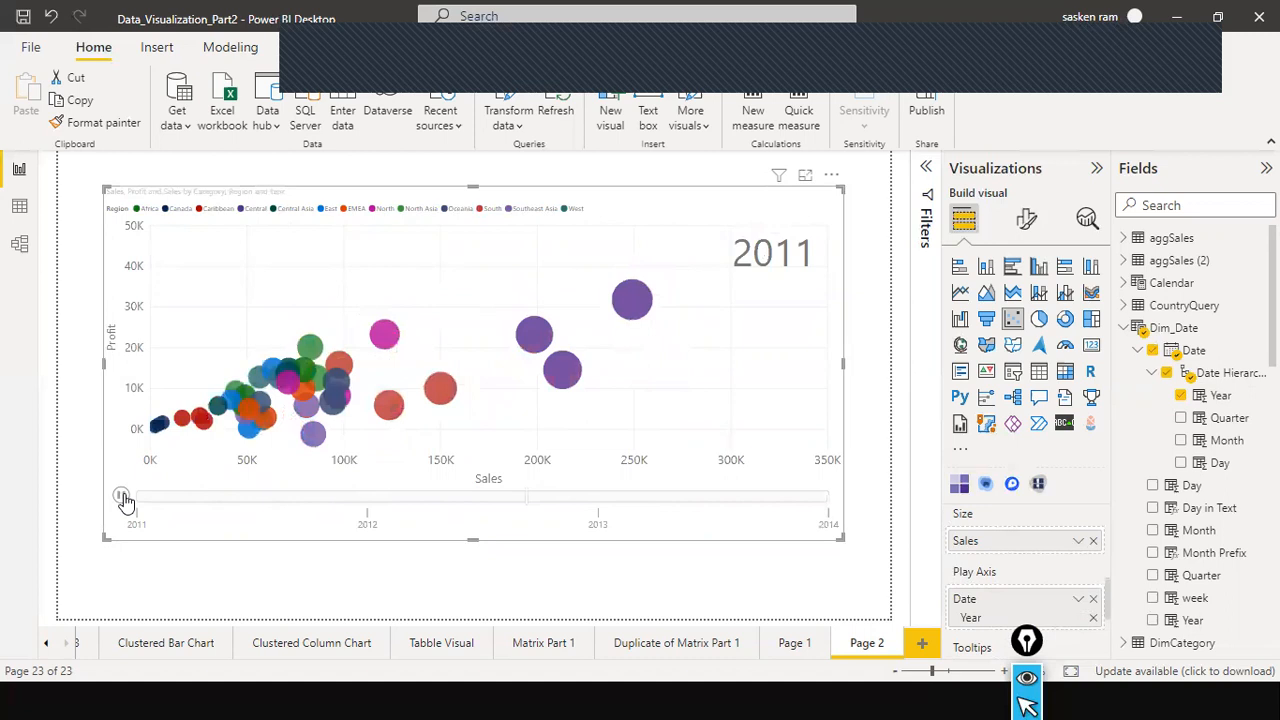
{"action": "left_click", "coordinate": [123, 496]}
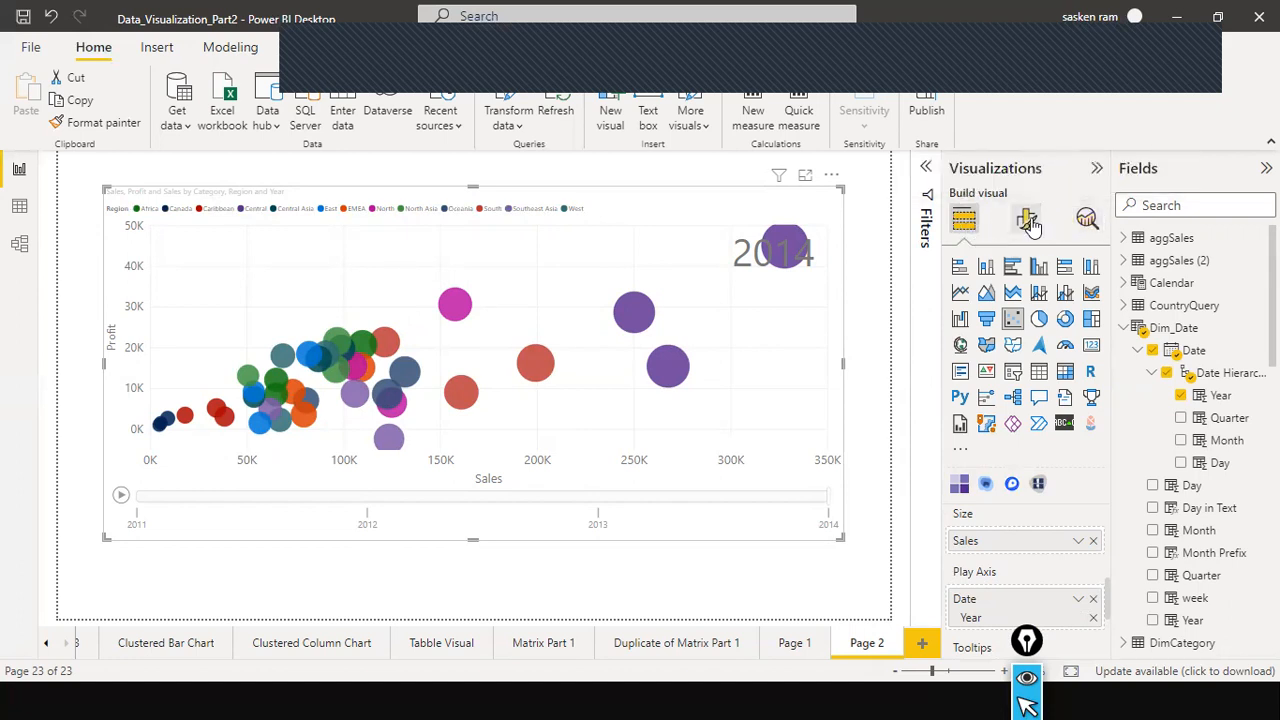
- Add two average lines to the scatter chart from its analytics options
{"action": "left_click", "coordinate": [1087, 222]}
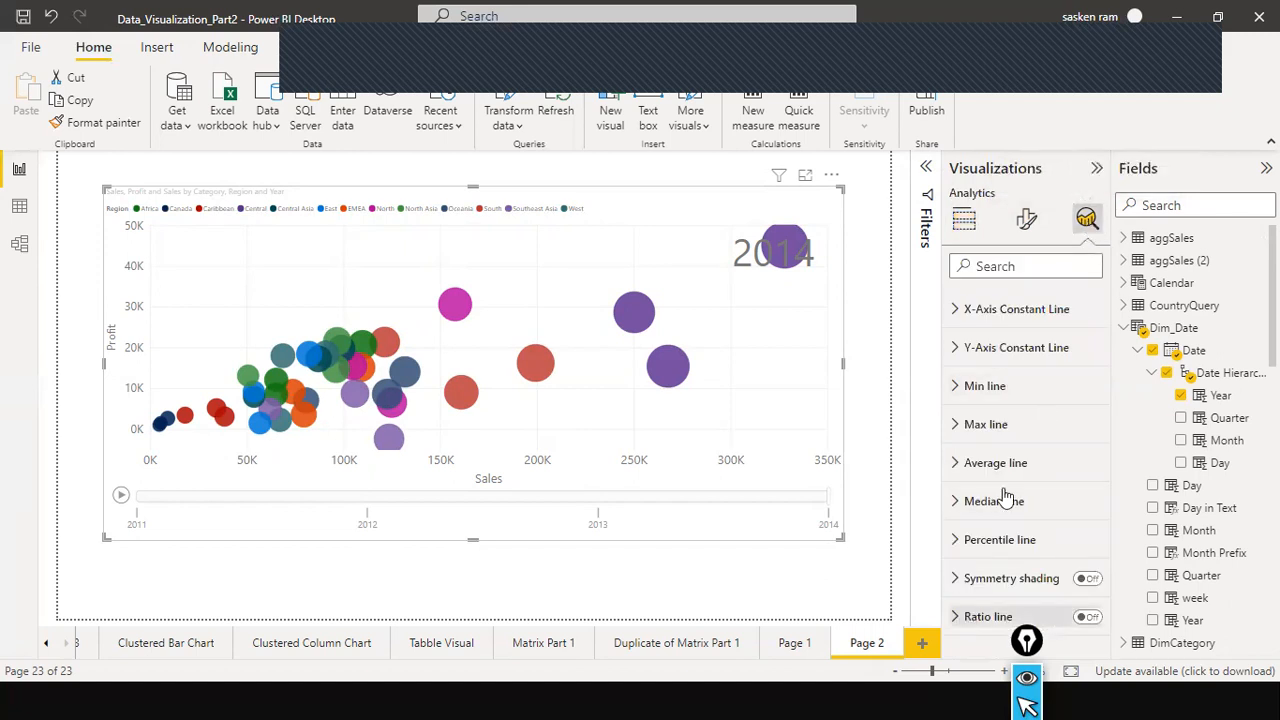
{"action": "left_click", "coordinate": [958, 463]}
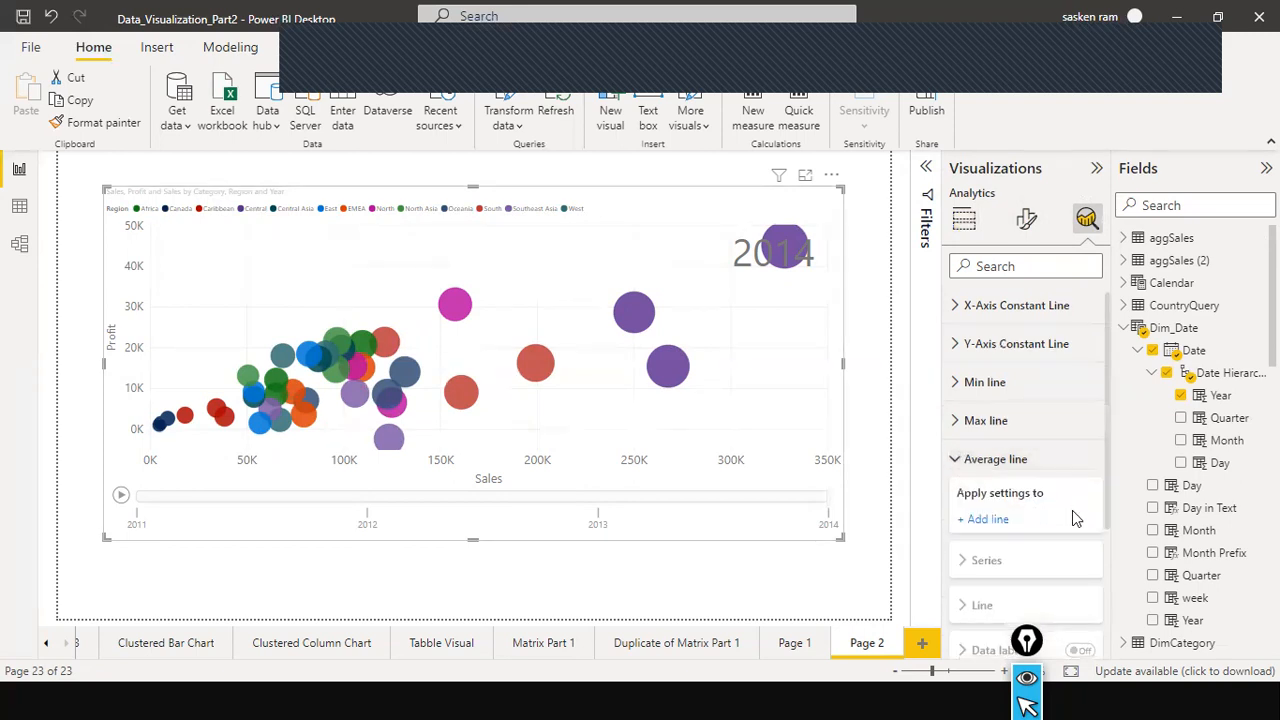
{"action": "scroll", "coordinate": [1075, 518], "scroll_direction": "down", "scroll_amount": 2}
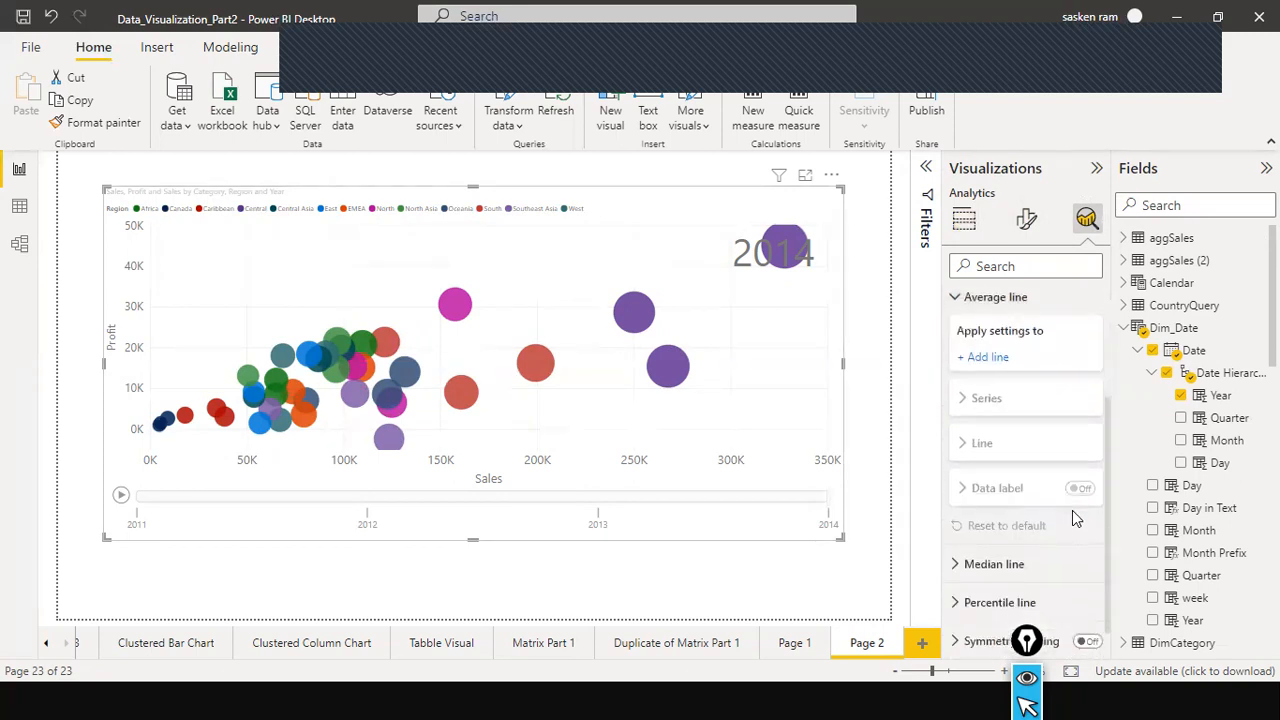
{"action": "left_click", "coordinate": [1004, 361]}
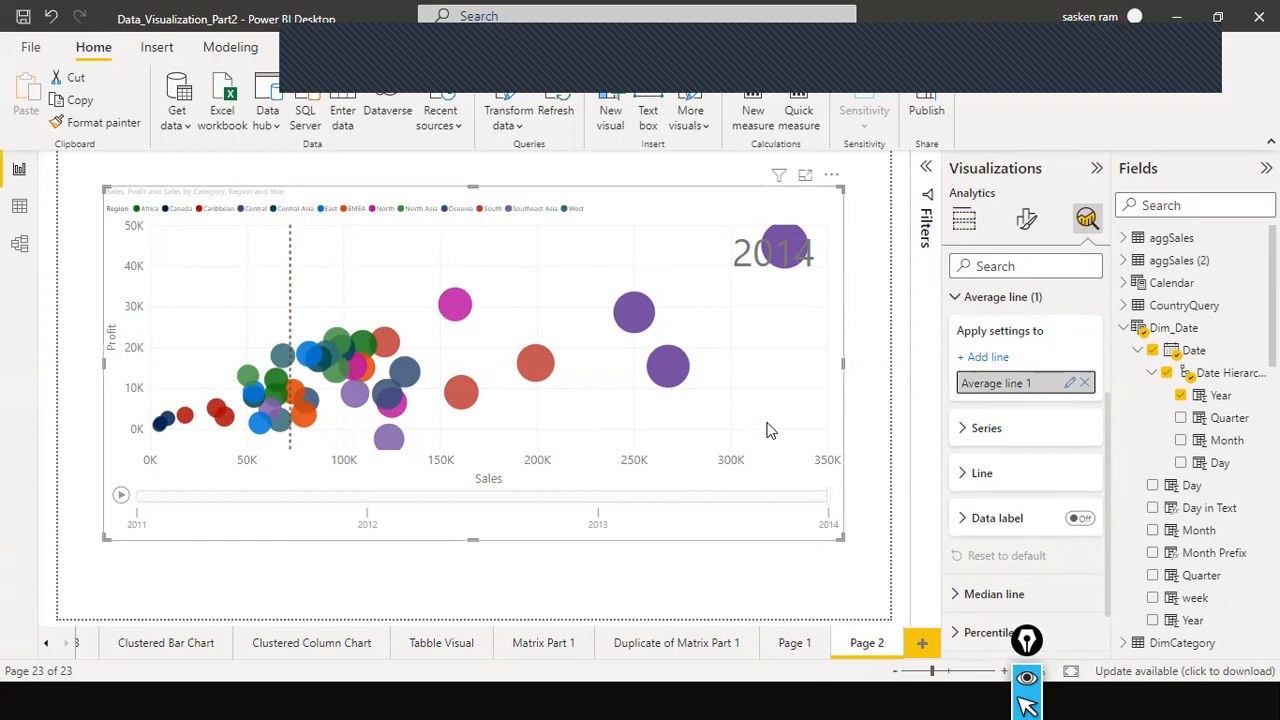
{"action": "left_click", "coordinate": [968, 357]}
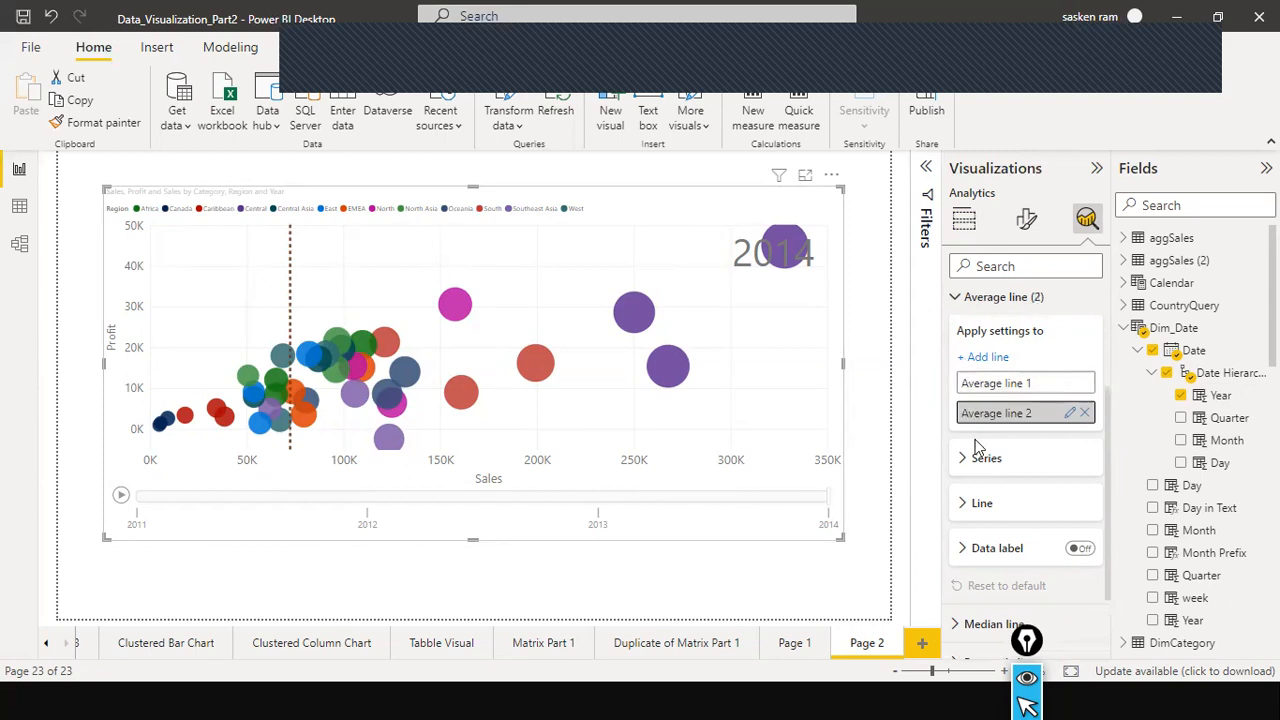
- Base Average line 2 on the Profit series and reselect Average line 1, which uses Sales
{"action": "left_click", "coordinate": [1074, 386]}
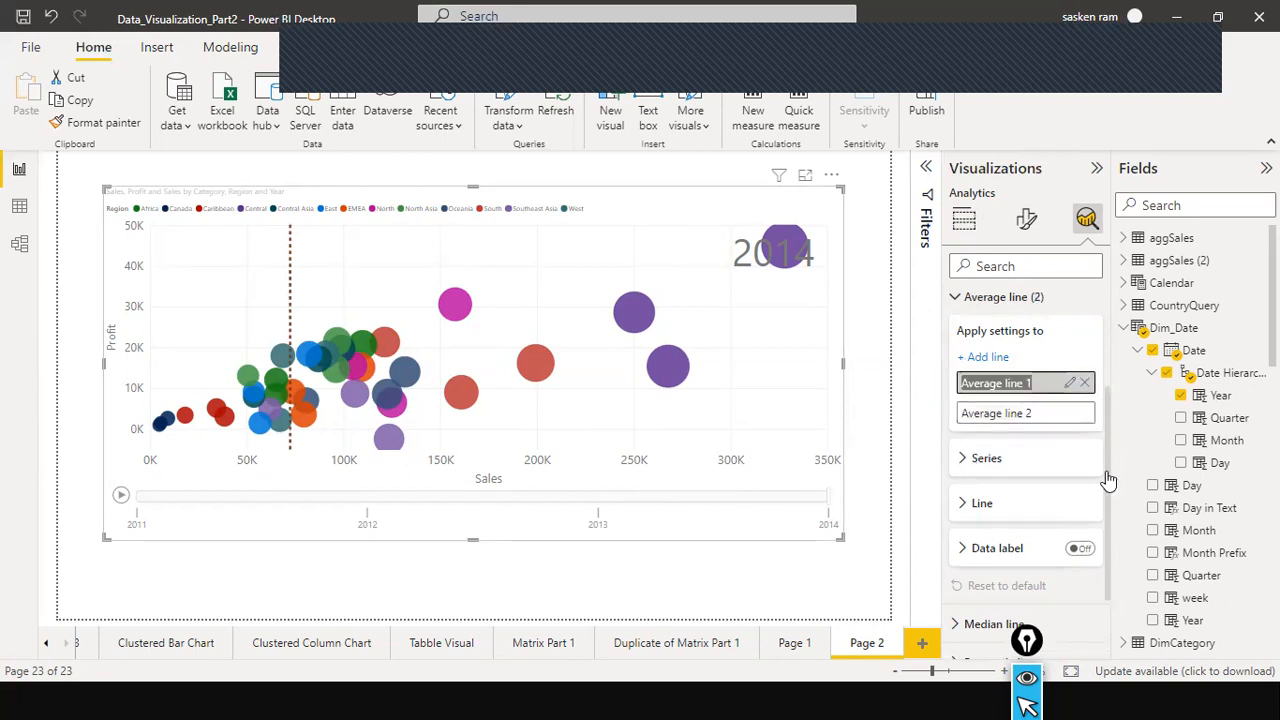
{"action": "left_click", "coordinate": [963, 460]}
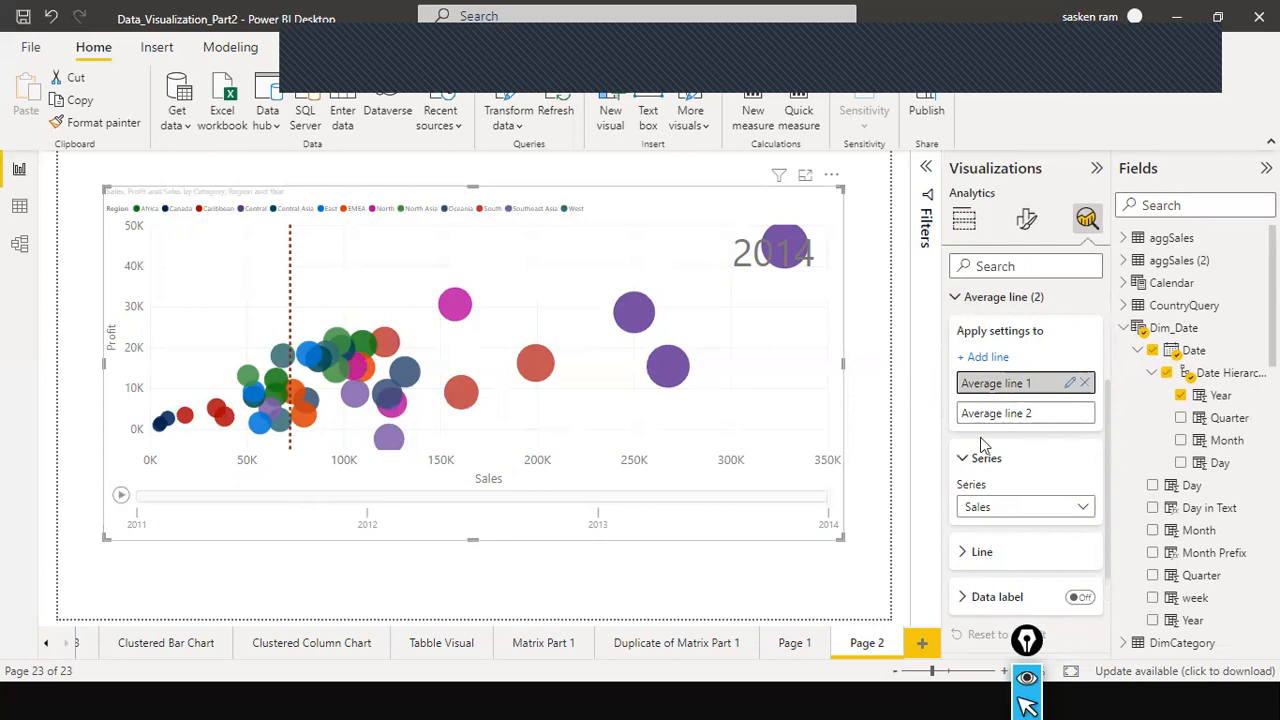
{"action": "left_click", "coordinate": [993, 410]}
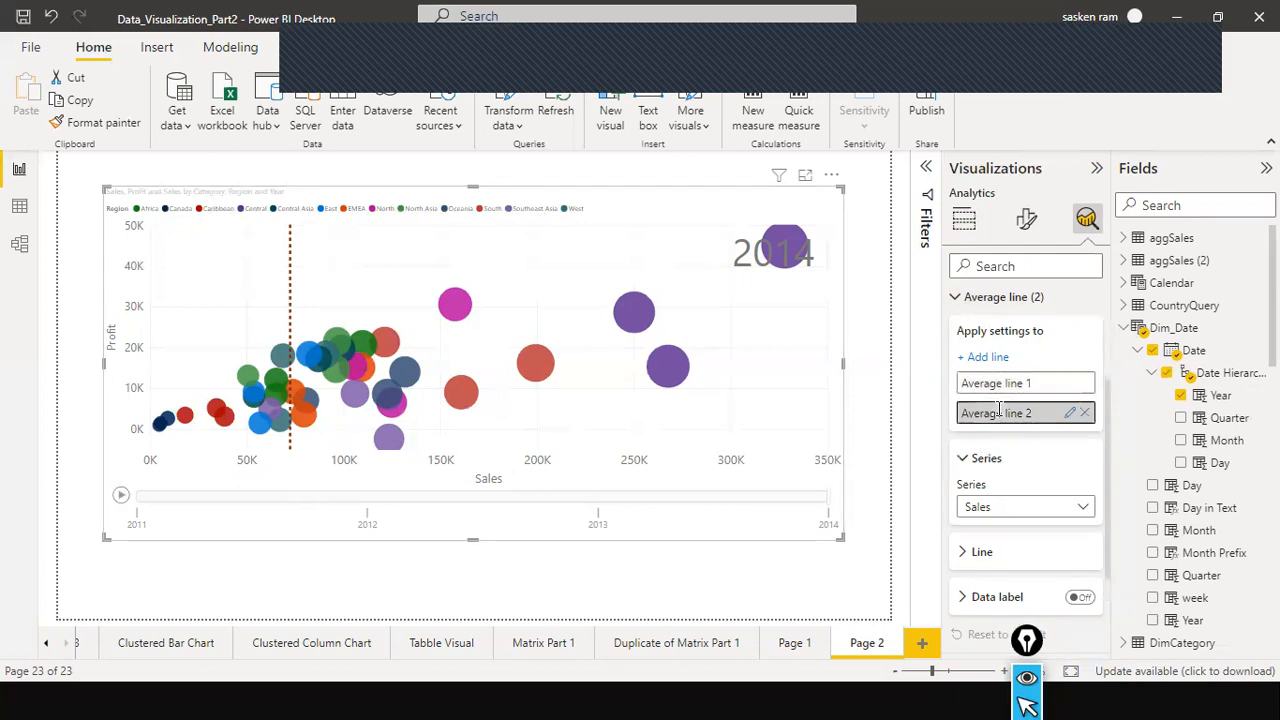
{"action": "left_click", "coordinate": [1079, 512]}
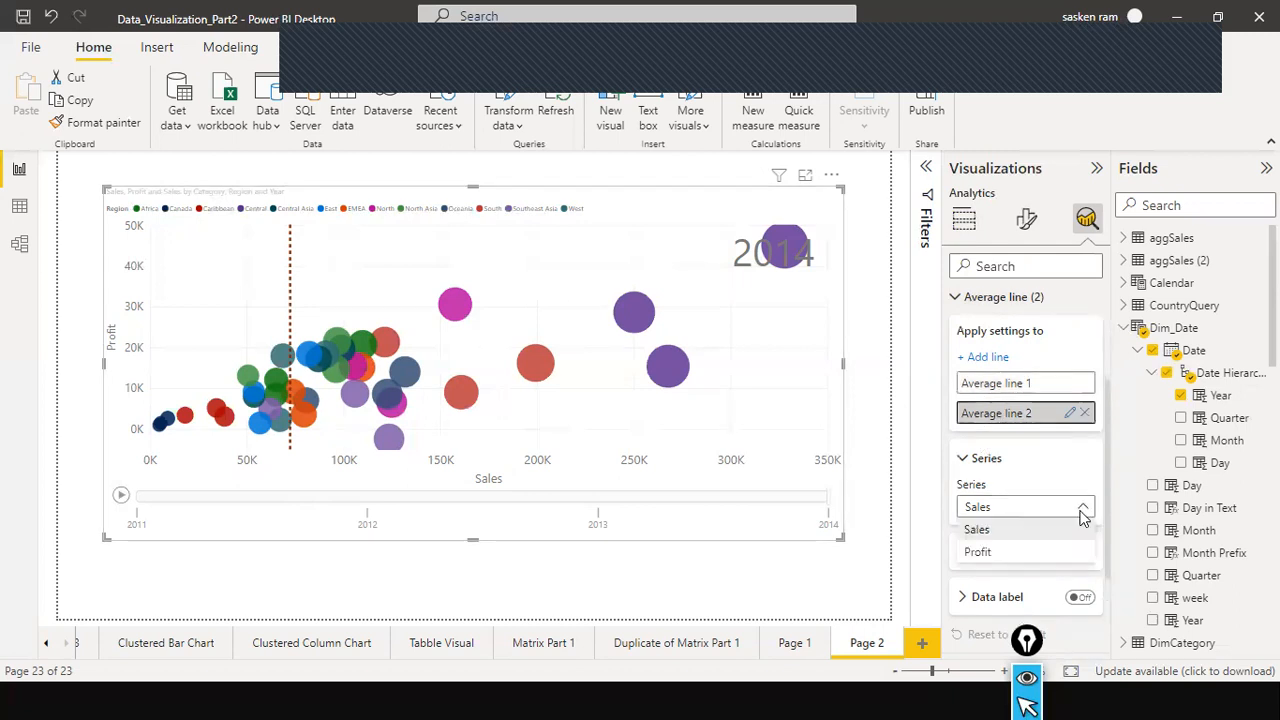
{"action": "left_click", "coordinate": [978, 553]}
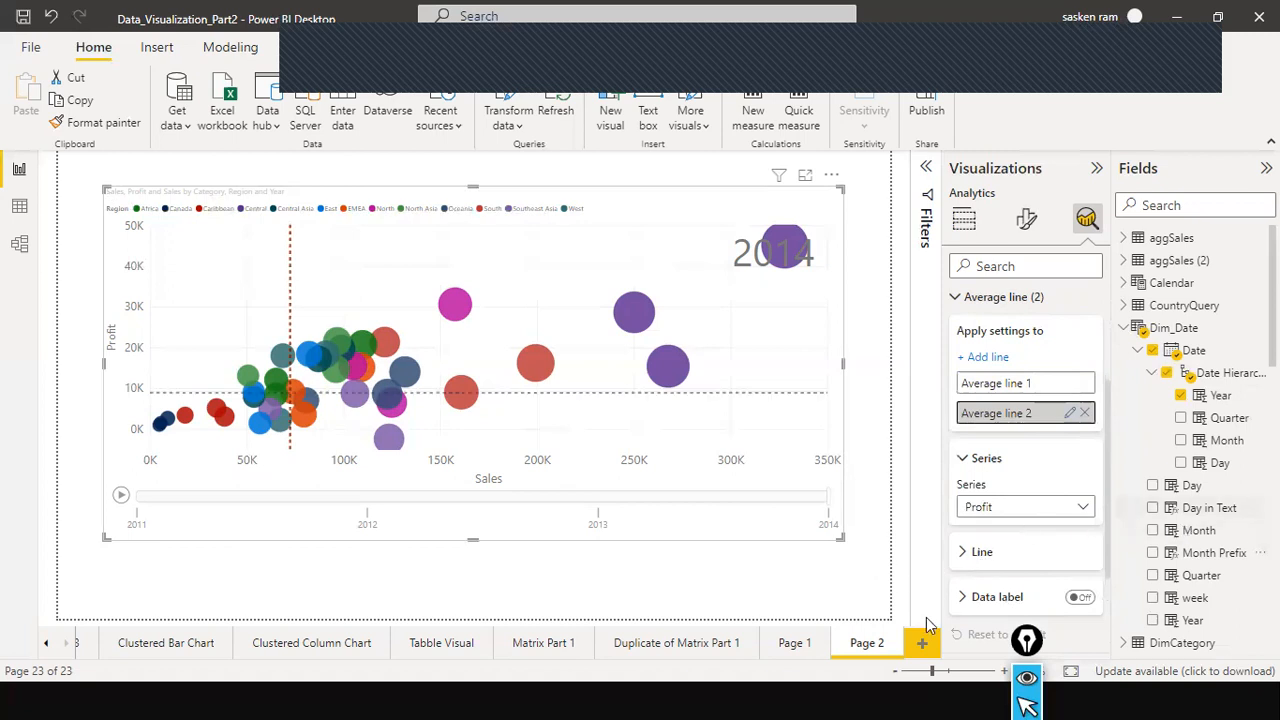
{"action": "left_click", "coordinate": [1033, 383]}
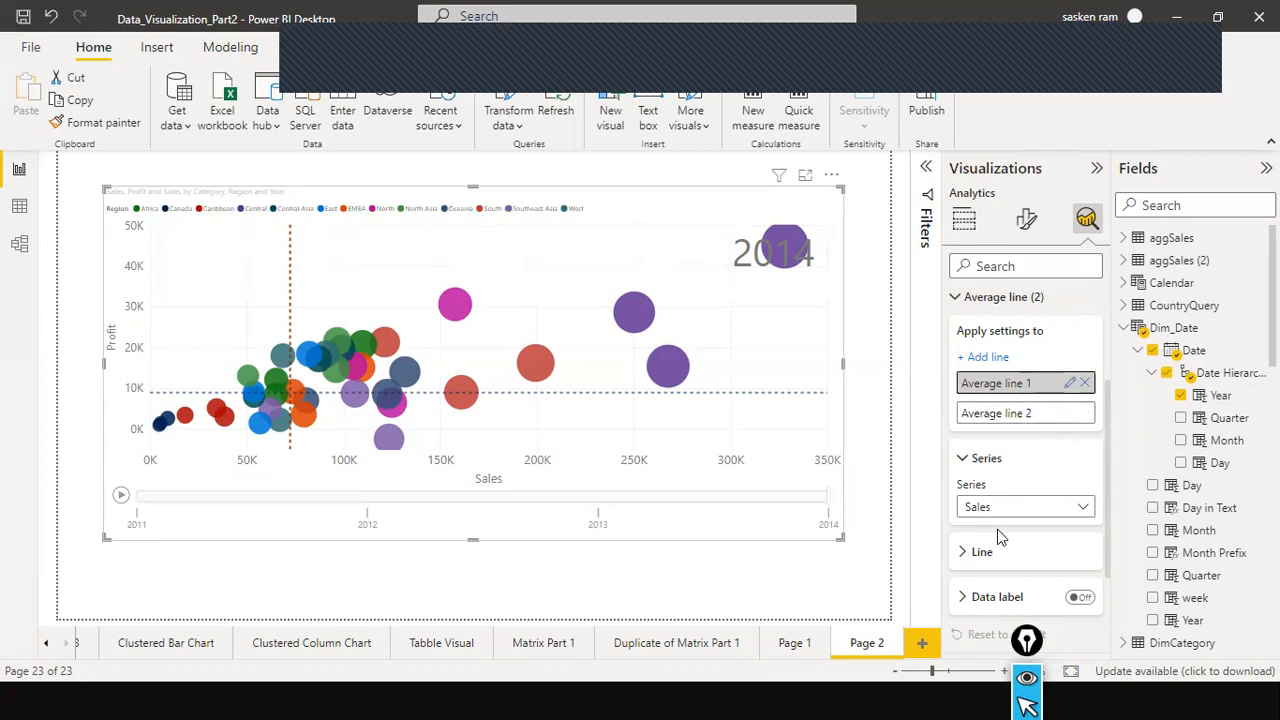
- Select Average line 2 and widen the scatter chart to the right edge of the report page
{"action": "left_click", "coordinate": [1003, 418]}
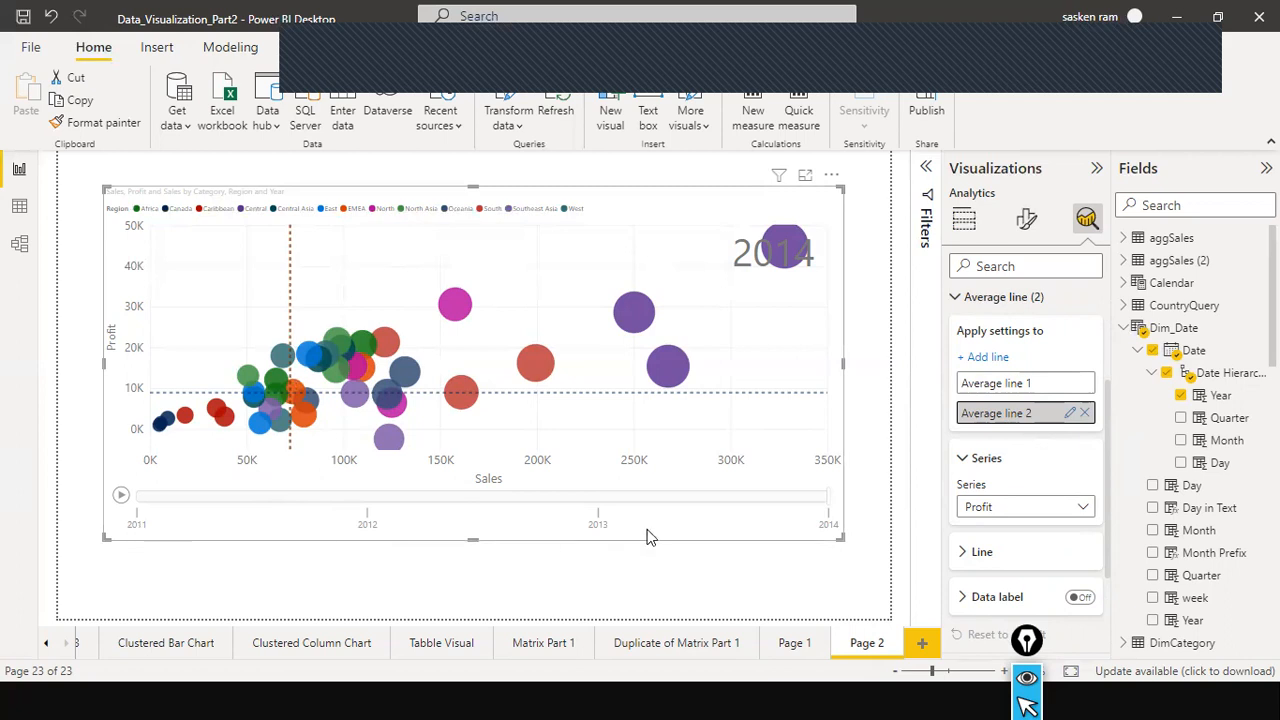
{"action": "left_click_drag", "start_coordinate": [845, 364], "coordinate": [920, 376]}
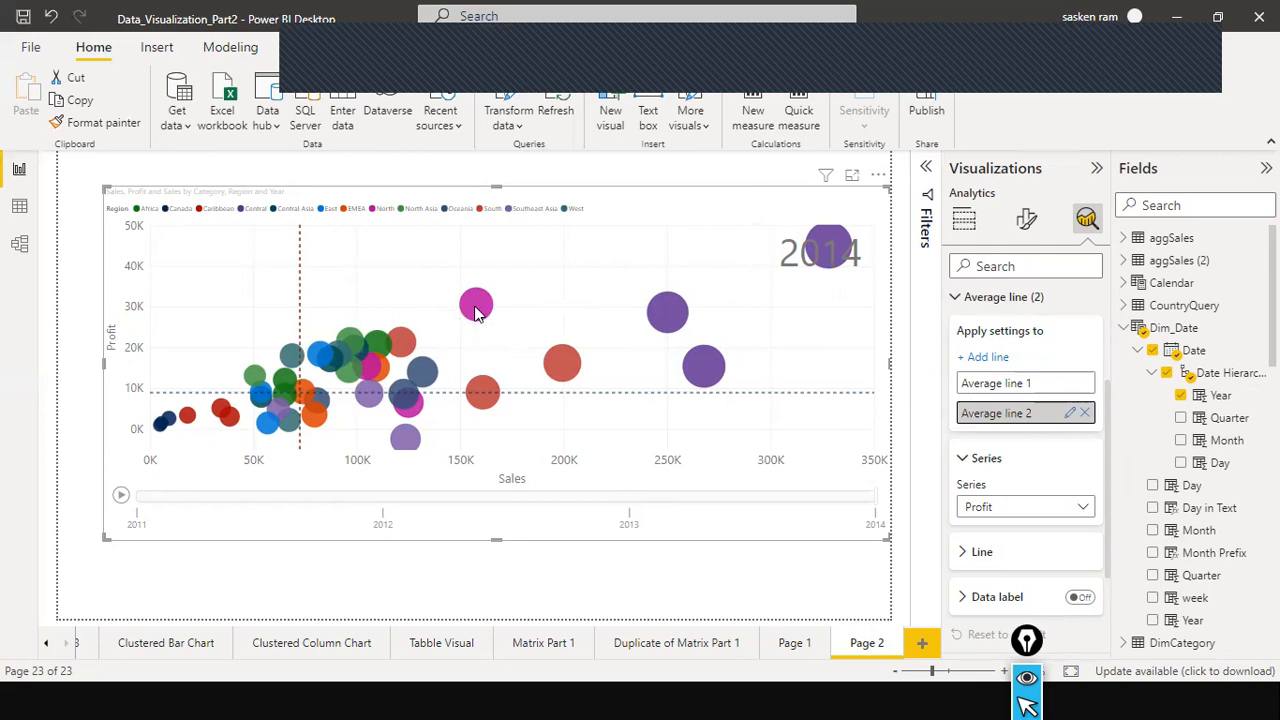
- Inspect the tooltips of 2014 bubbles above and below the average lines, including Technology in East and Furniture in Southeast Asia
{"action": "mouse_move", "coordinate": [475, 311]}
{"action": "mouse_move", "coordinate": [324, 370]}
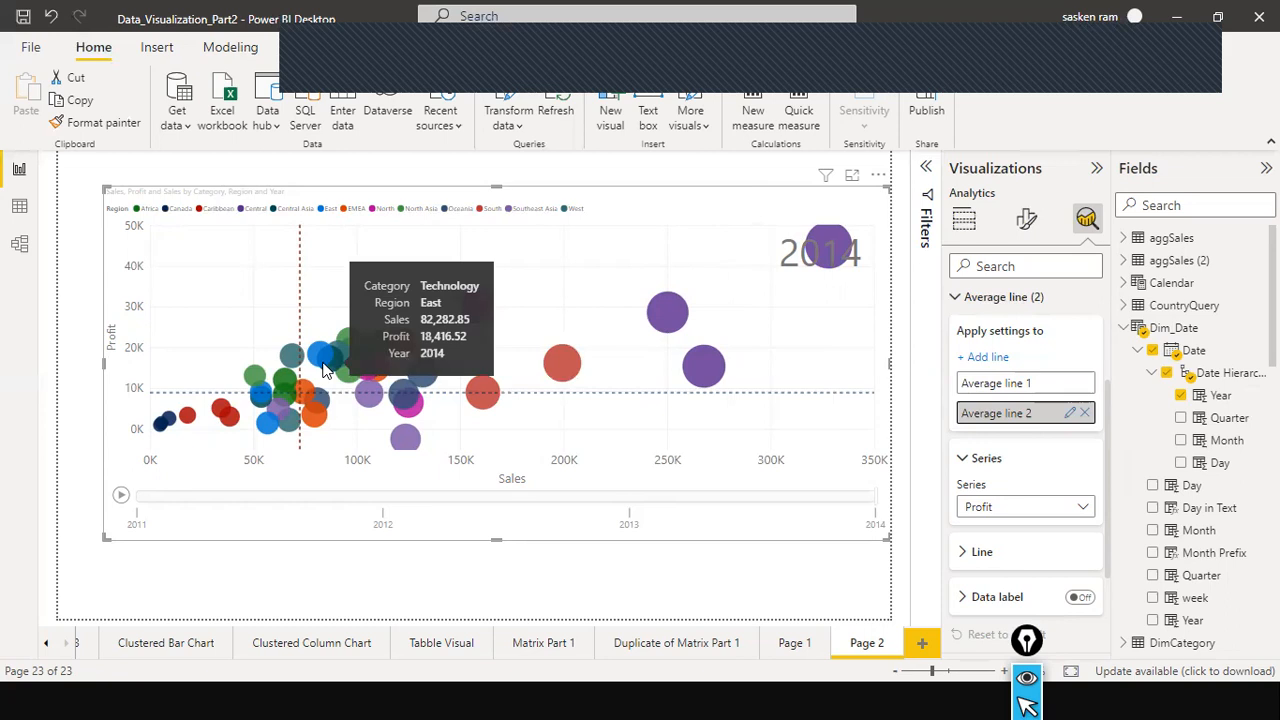
{"action": "mouse_move", "coordinate": [310, 392]}
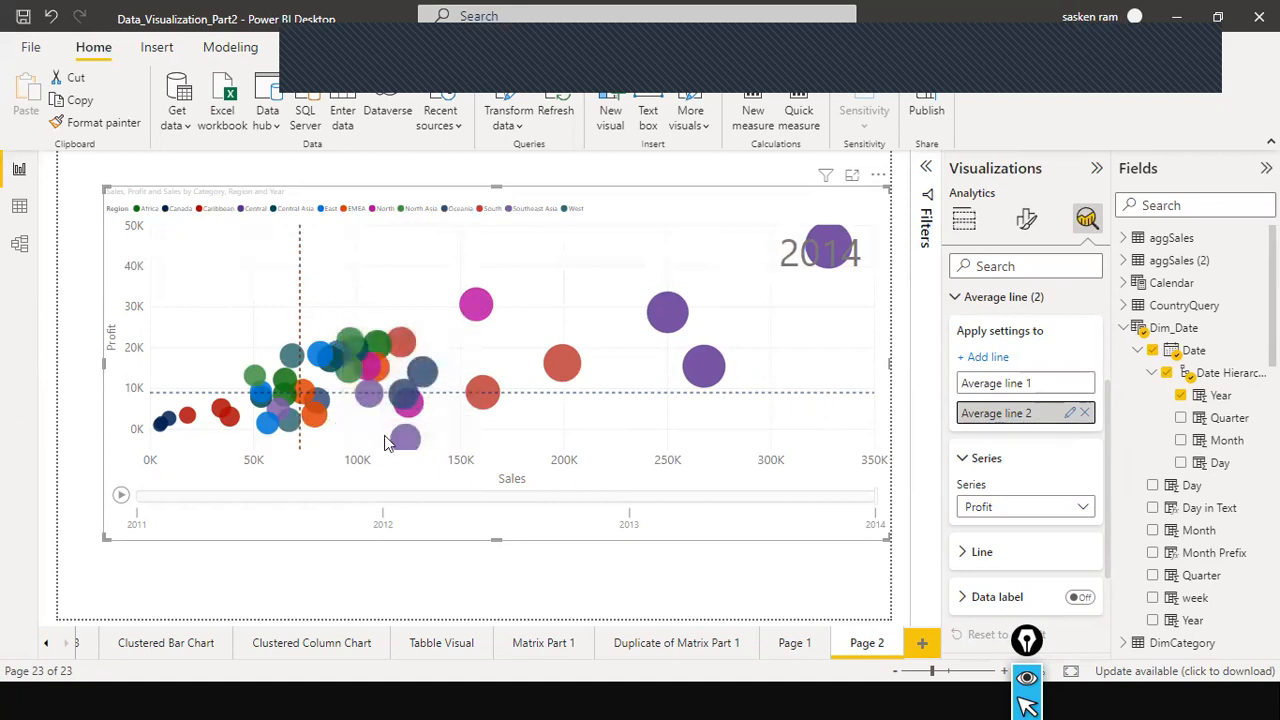
{"action": "mouse_move", "coordinate": [415, 413]}
{"action": "mouse_move", "coordinate": [416, 440]}
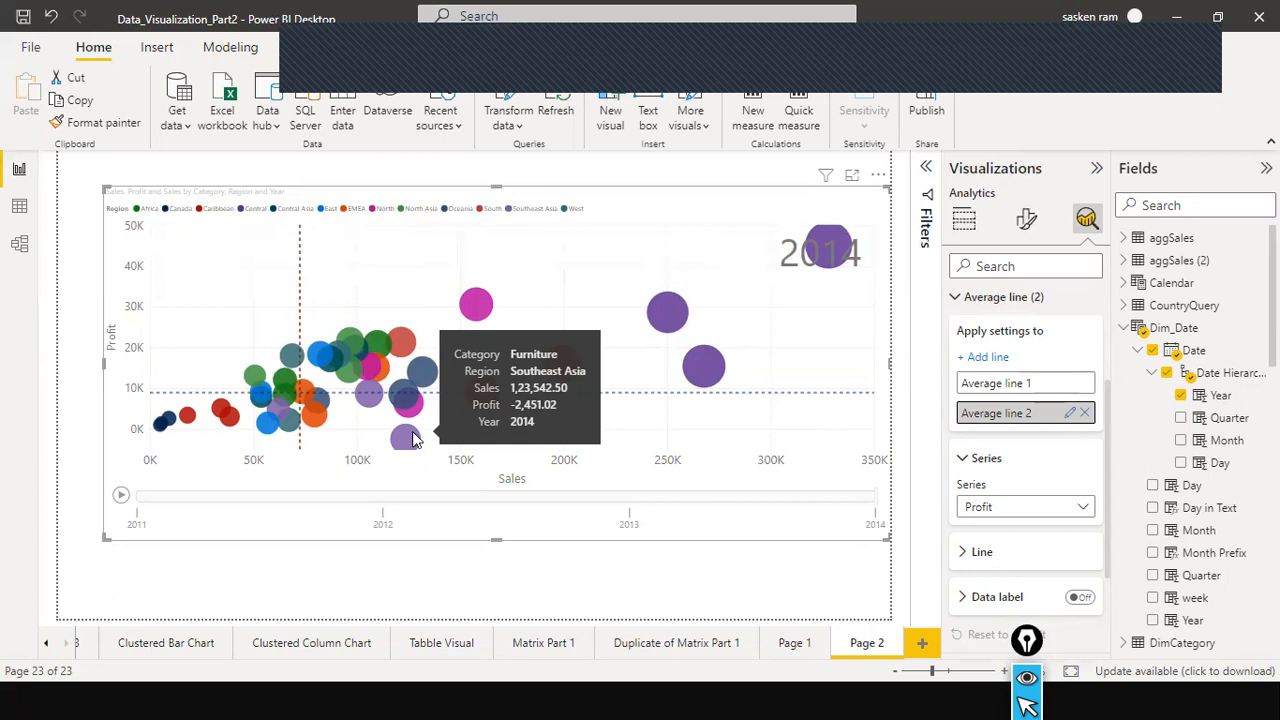
{"action": "mouse_move", "coordinate": [490, 315]}
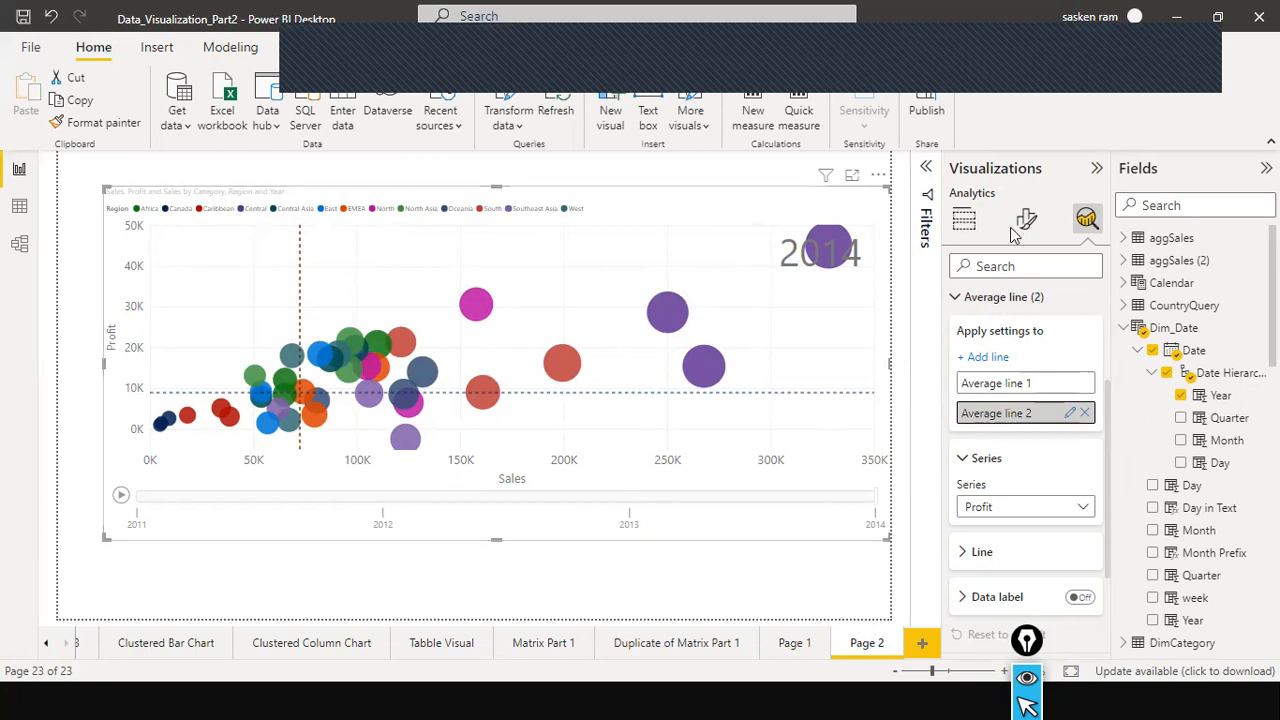
- Try adding the Quantity field to the scatter chart's values, check a 2013 bubble's tooltip, and remove the field
{"action": "left_click", "coordinate": [970, 222]}
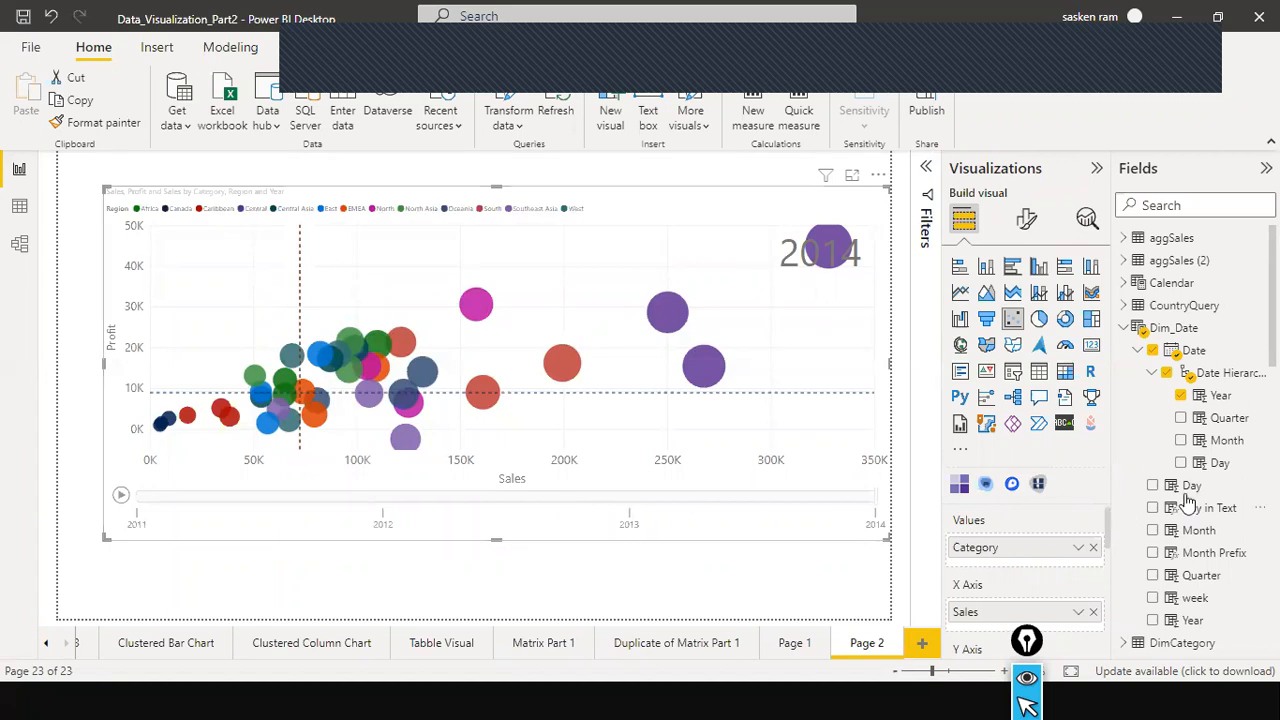
{"action": "scroll", "coordinate": [1198, 497], "scroll_direction": "down", "scroll_amount": 5}
{"action": "scroll", "coordinate": [1198, 497], "scroll_direction": "down", "scroll_amount": 6}
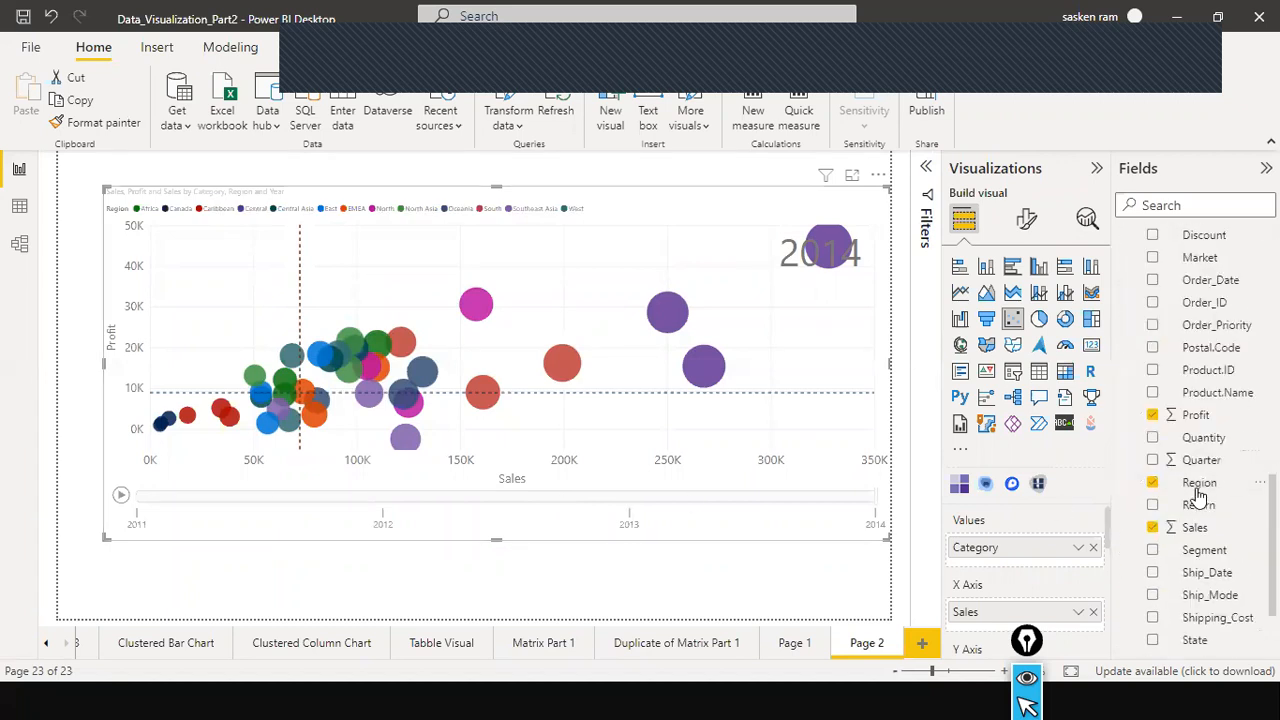
{"action": "left_click_drag", "start_coordinate": [1192, 445], "coordinate": [816, 342]}
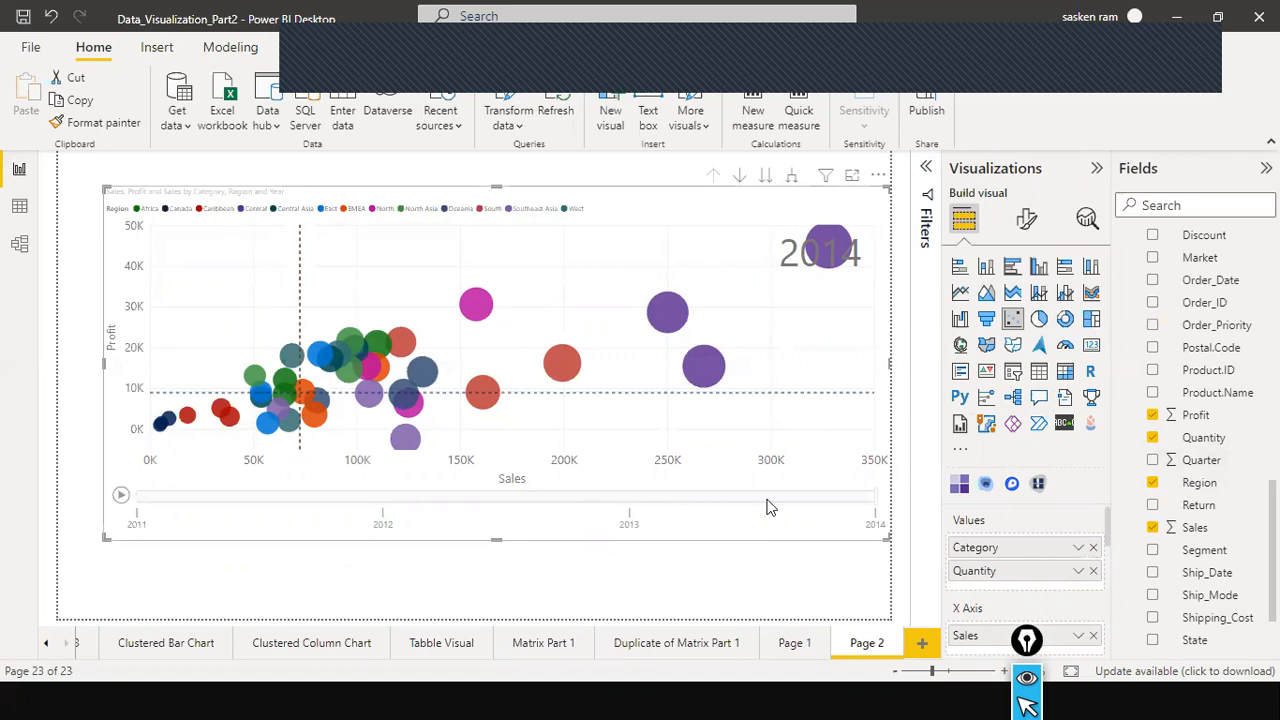
{"action": "left_click", "coordinate": [697, 497]}
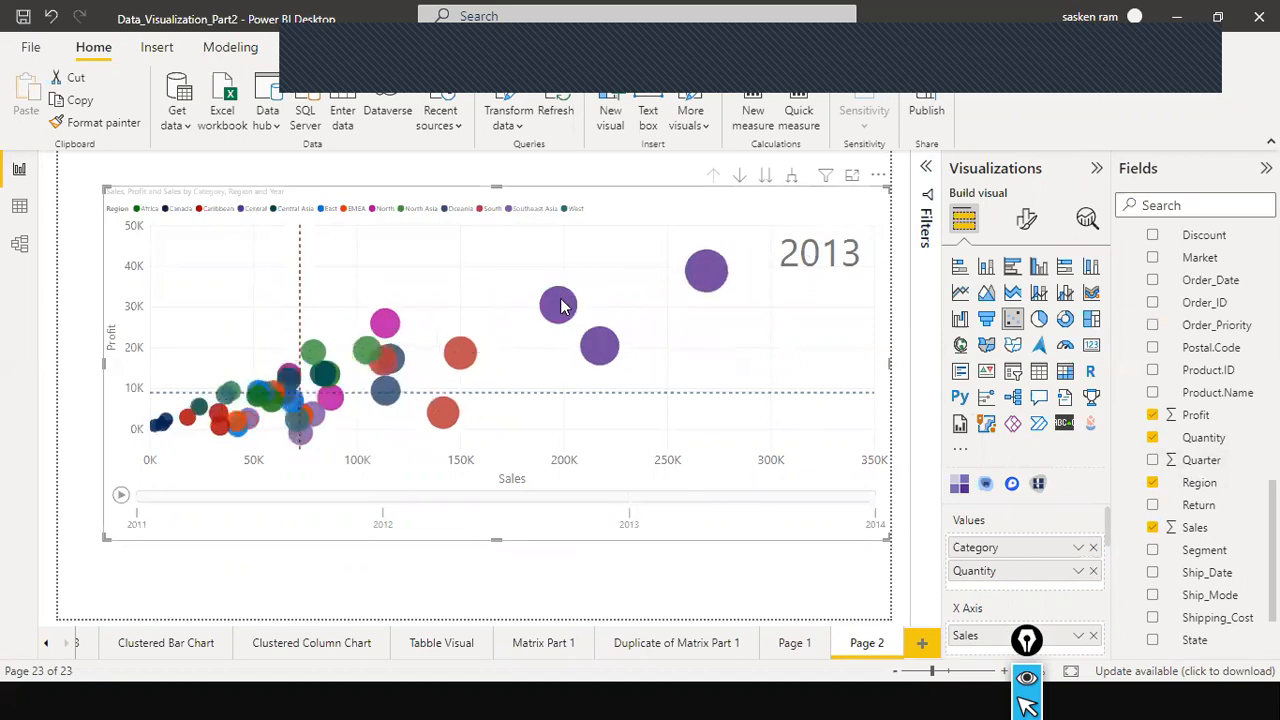
{"action": "mouse_move", "coordinate": [560, 307]}
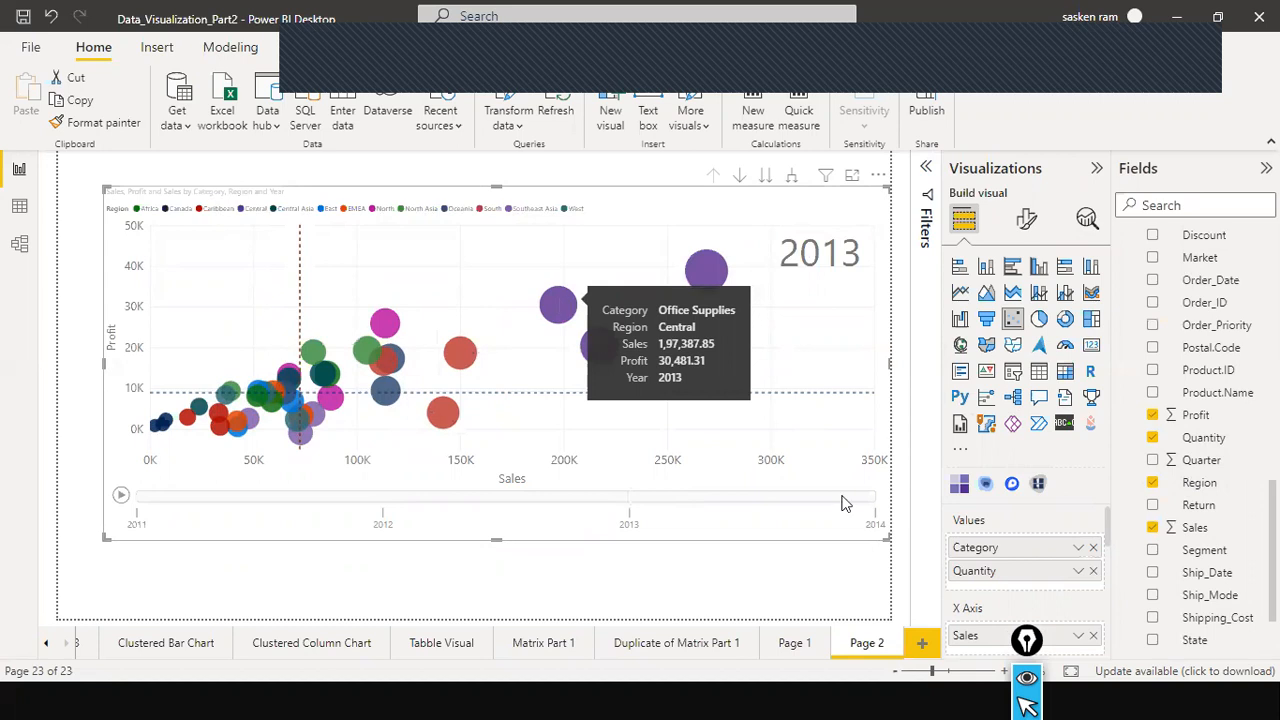
{"action": "left_click_drag", "start_coordinate": [1022, 582], "coordinate": [1096, 577]}
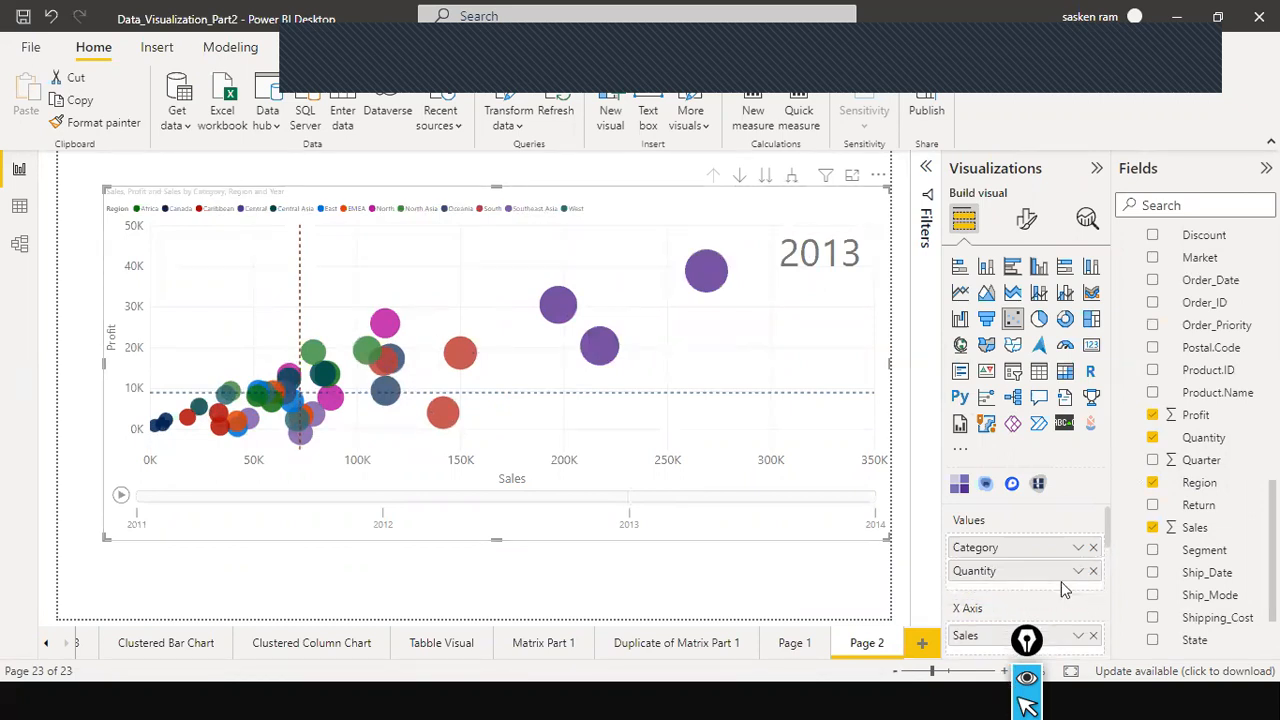
- Add the Quantity field to the scatter chart's tooltips and check it on the Central region's Office Supplies bubble for 2014
{"action": "scroll", "coordinate": [1065, 588], "scroll_direction": "down", "scroll_amount": 2}
{"action": "scroll", "coordinate": [1086, 603], "scroll_direction": "down", "scroll_amount": 3}
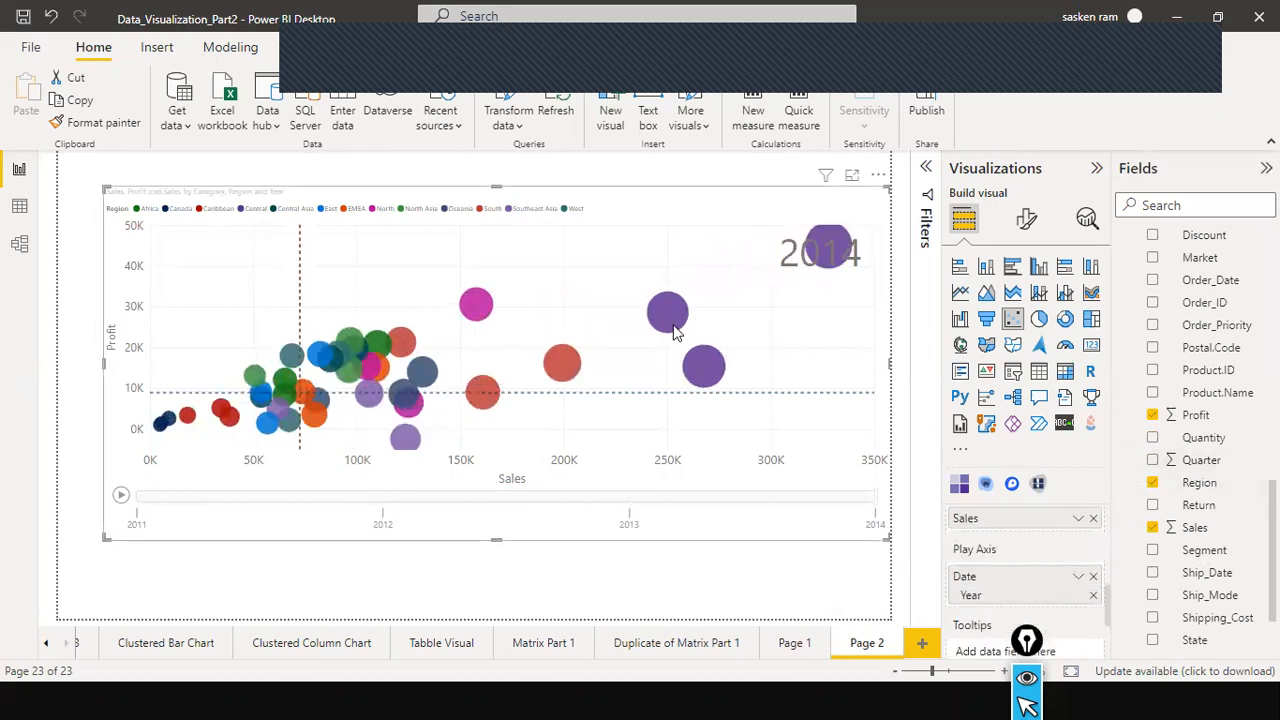
{"action": "mouse_move", "coordinate": [675, 333]}
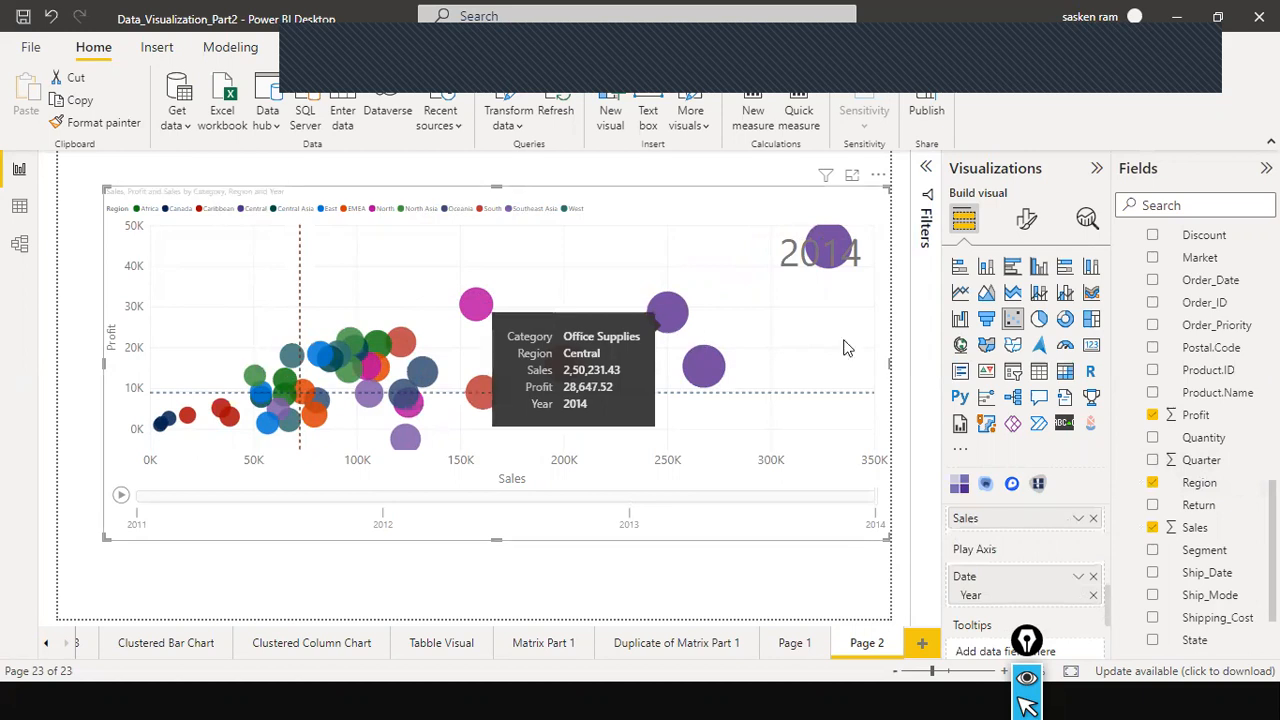
{"action": "left_click_drag", "start_coordinate": [1080, 502], "coordinate": [997, 570]}
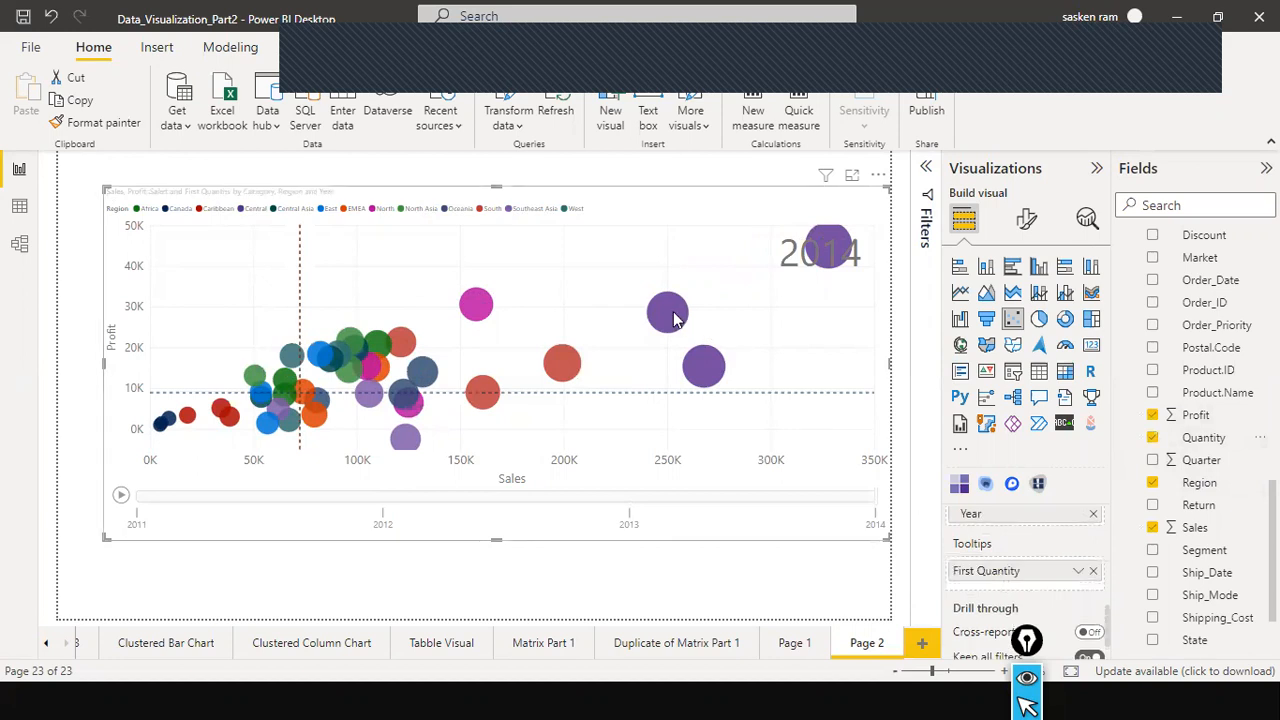
{"action": "mouse_move", "coordinate": [675, 318]}
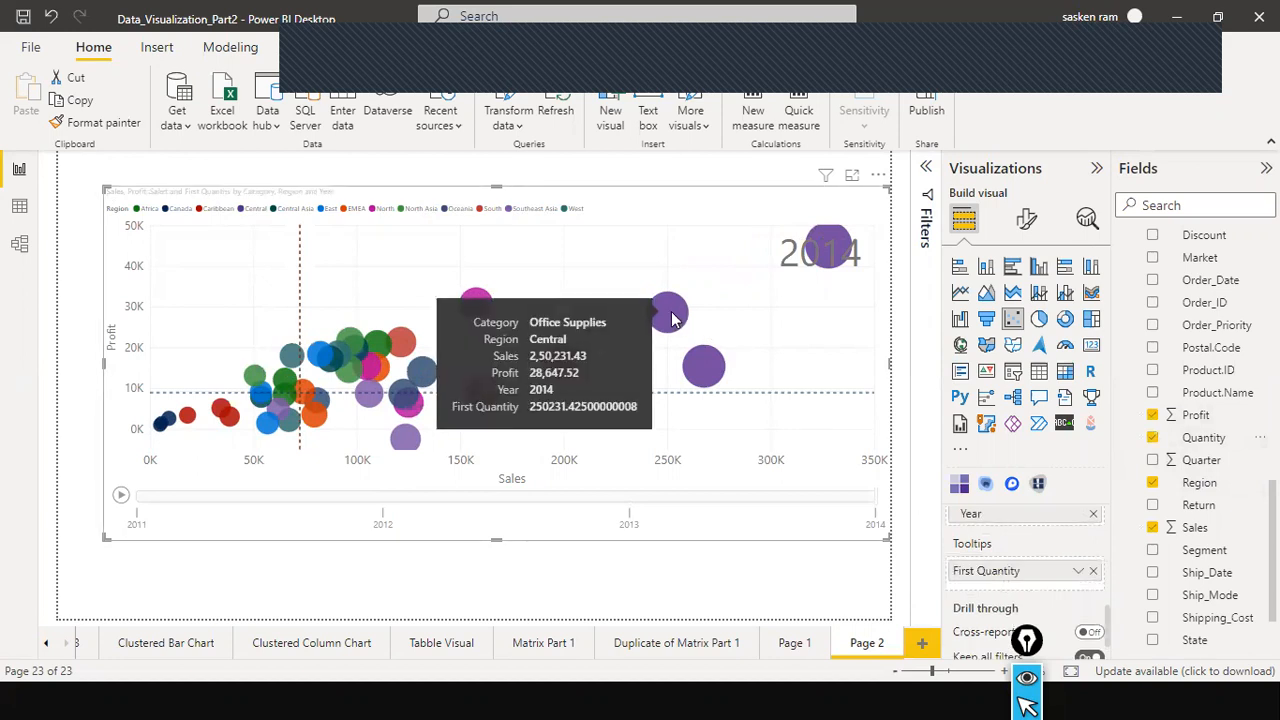
- Review the aggregation options of the Quantity tooltip field, keeping First, and inspect the South region's Technology bubble
{"action": "left_click", "coordinate": [1078, 577]}
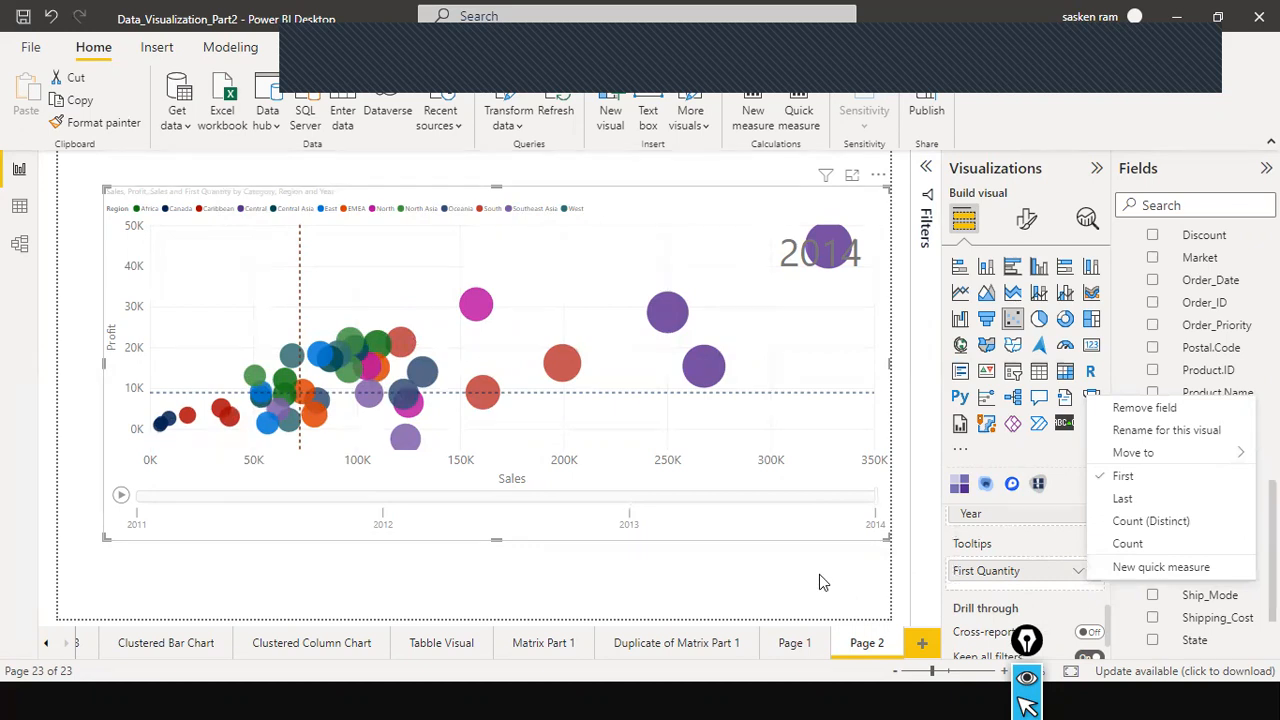
{"action": "left_click", "coordinate": [1233, 480]}
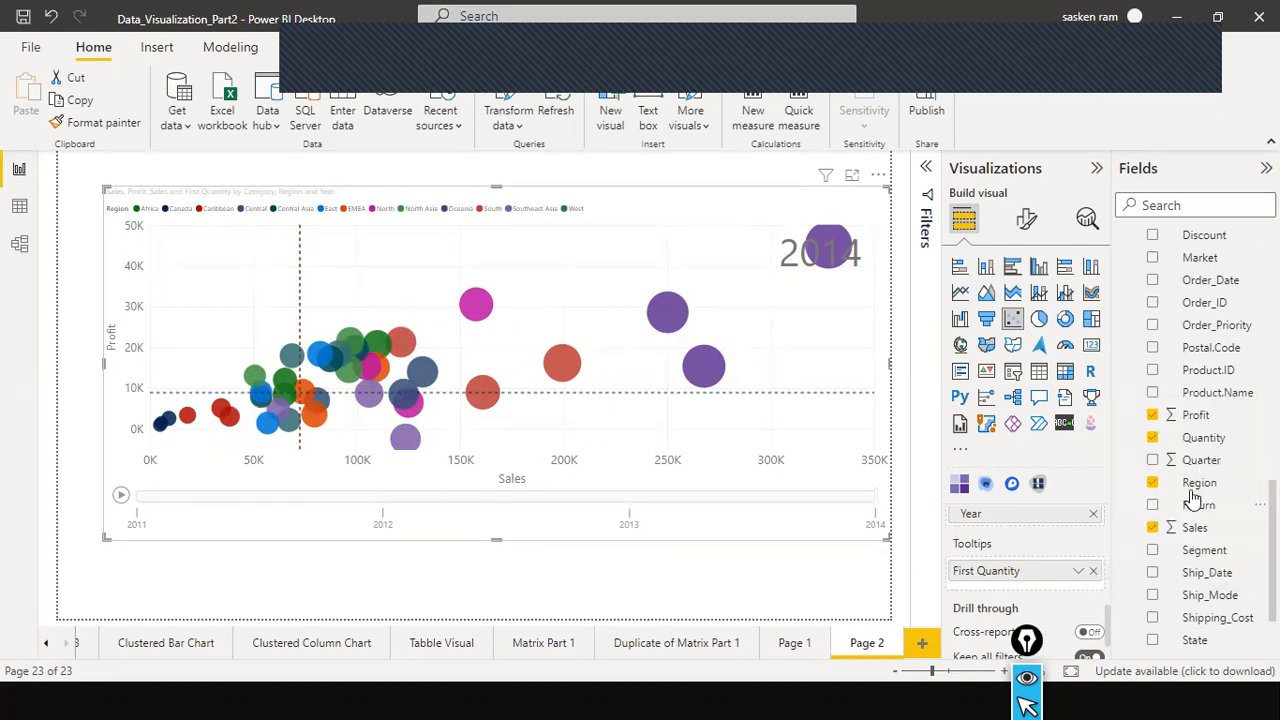
{"action": "left_click", "coordinate": [1151, 525]}
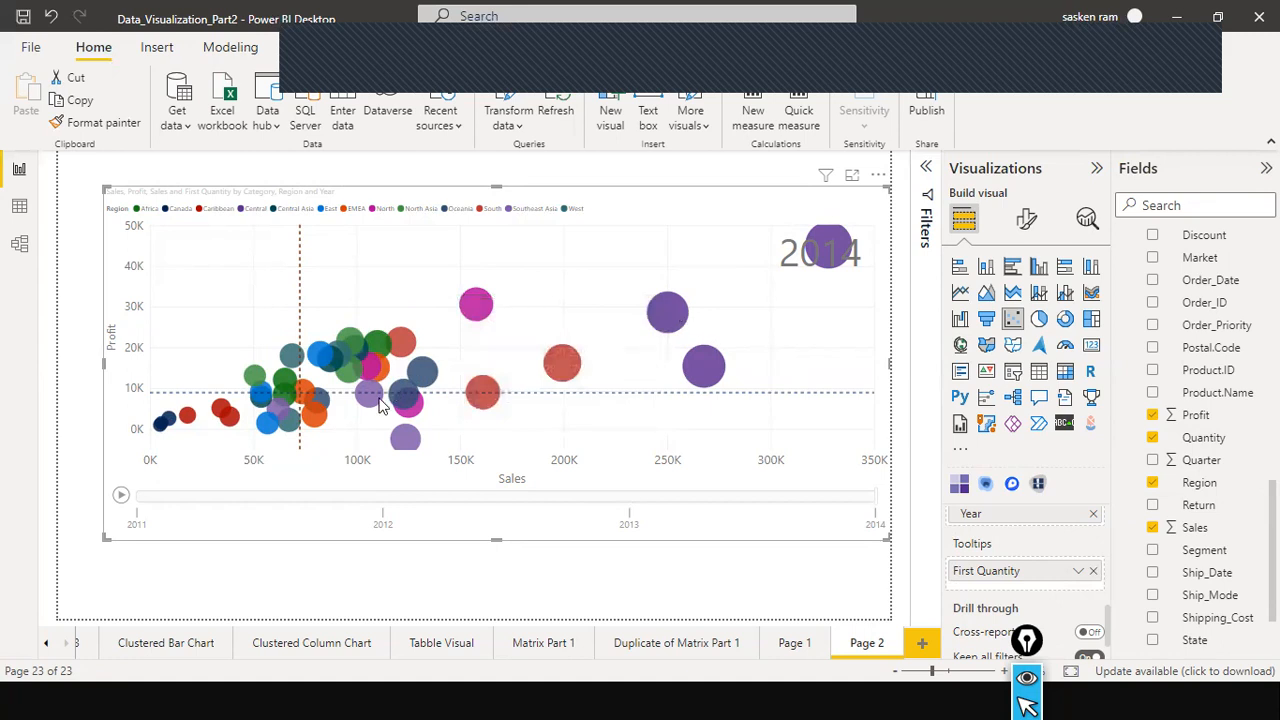
{"action": "mouse_move", "coordinate": [557, 368]}
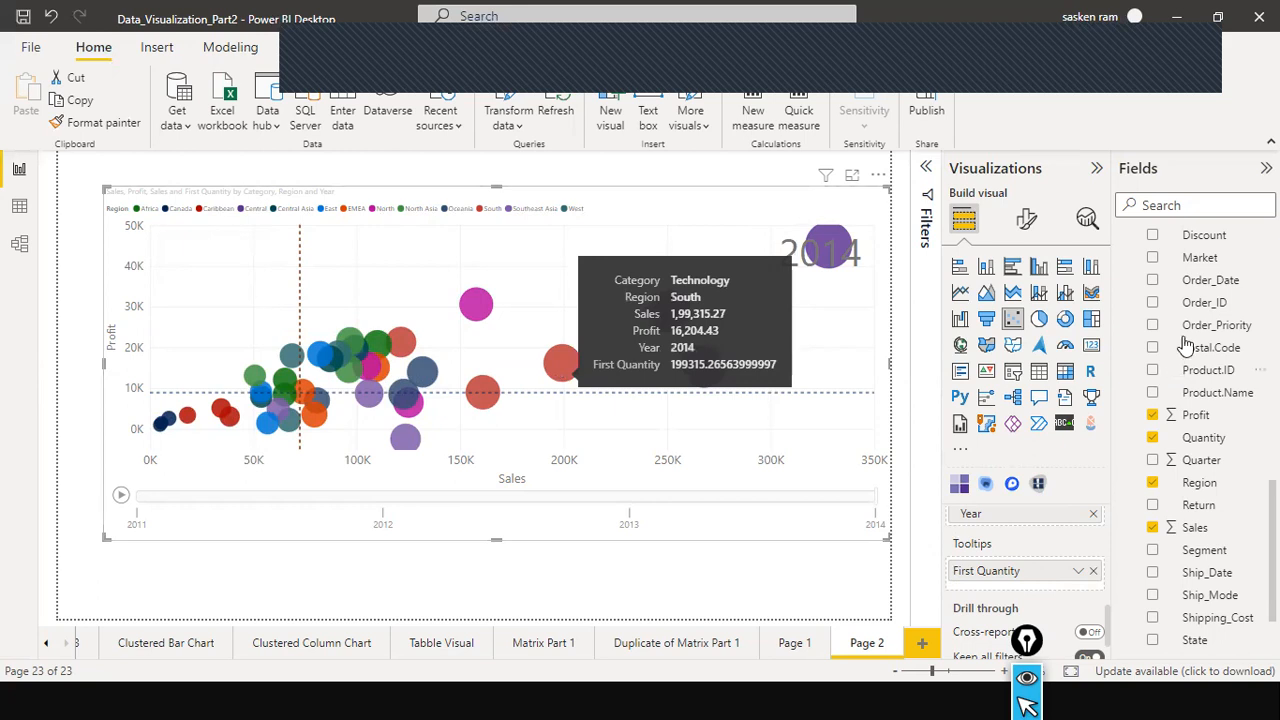
{"action": "left_click", "coordinate": [762, 166]}
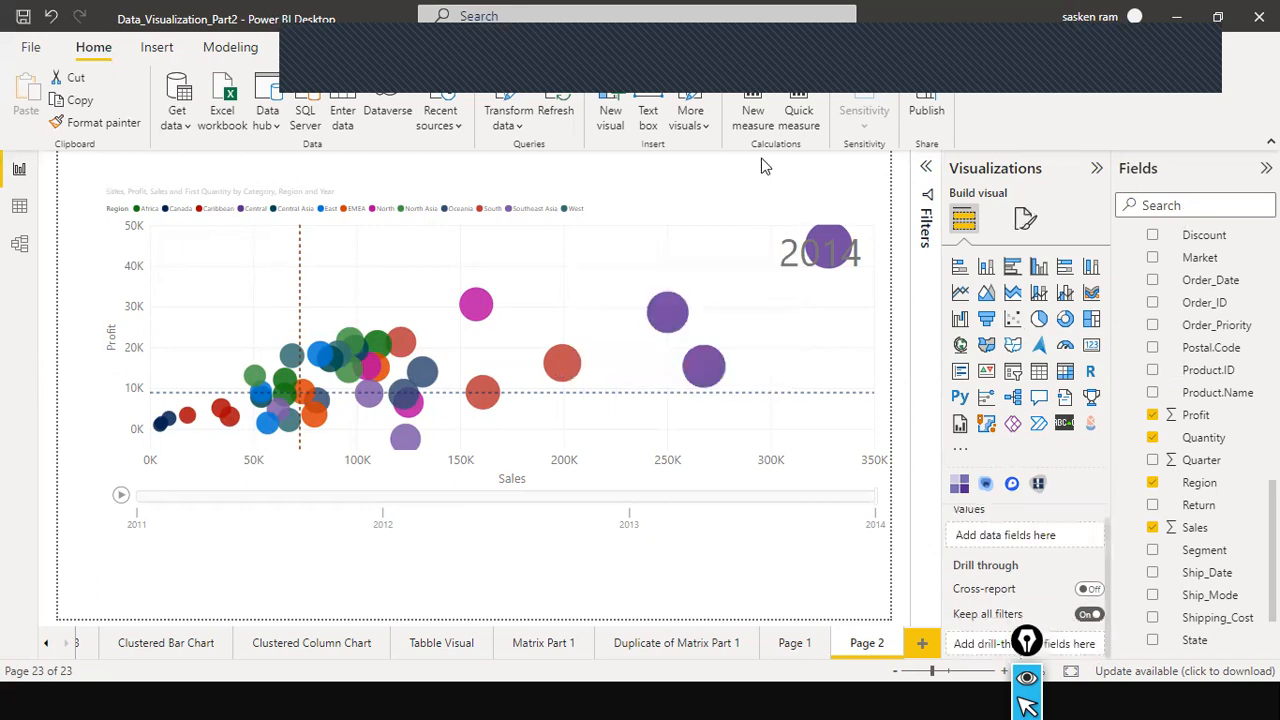
{"action": "left_click", "coordinate": [746, 221]}
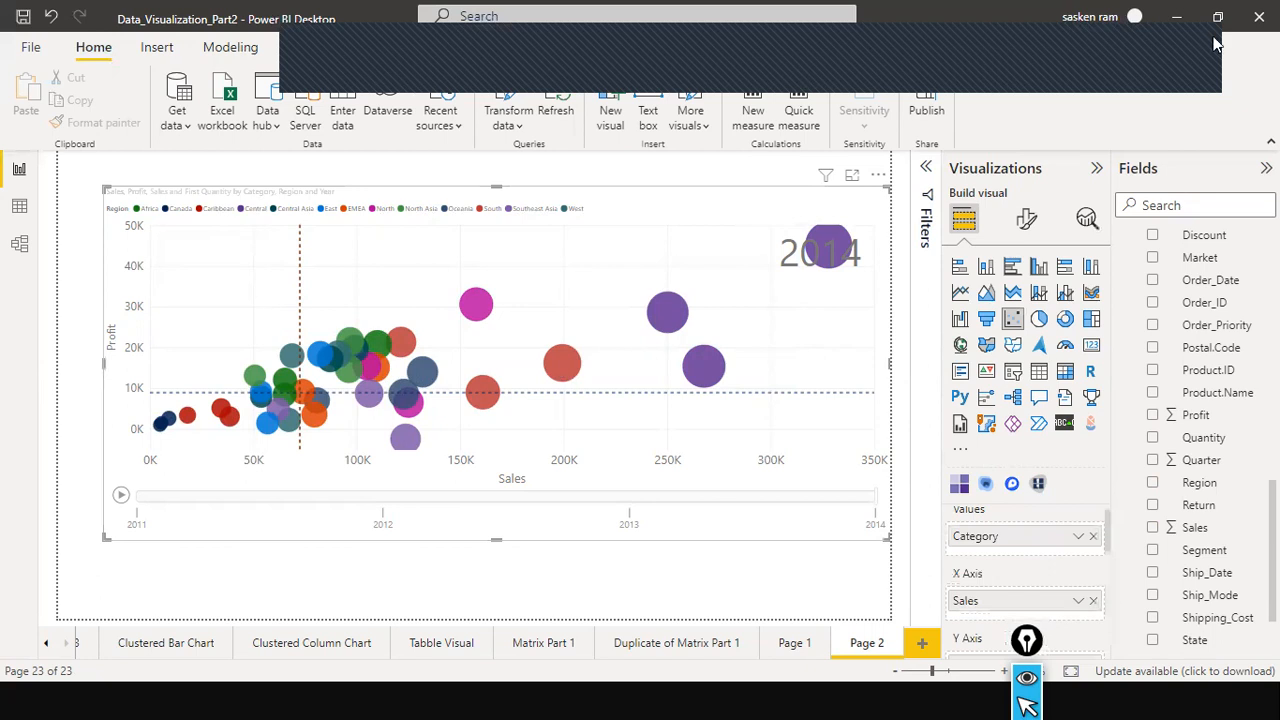